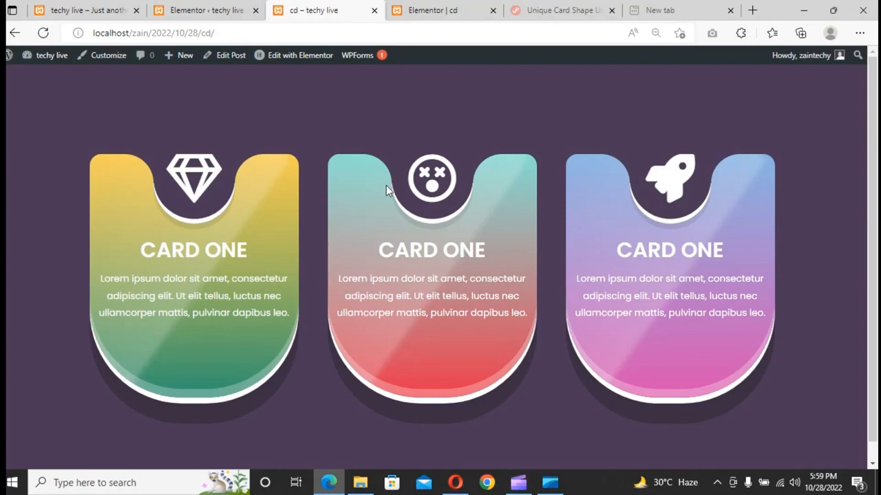
- Set the Flexbox Container experiment to Active in Elementor's Experiments settings and save the changes
left_click(214, 9)
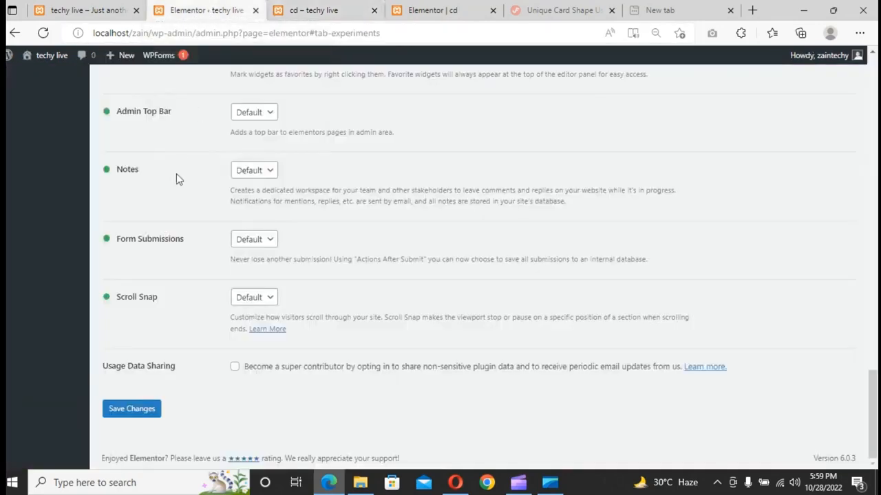
scroll(176, 173, "up", 20)
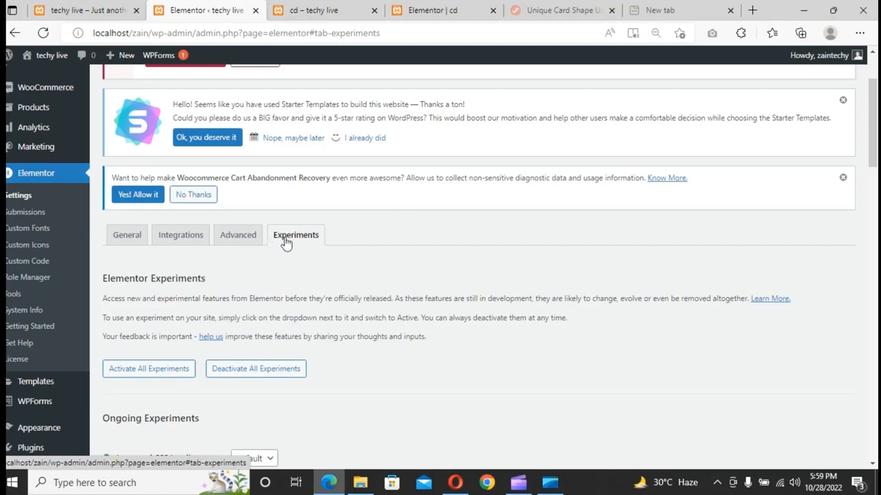
scroll(293, 246, "down", 7)
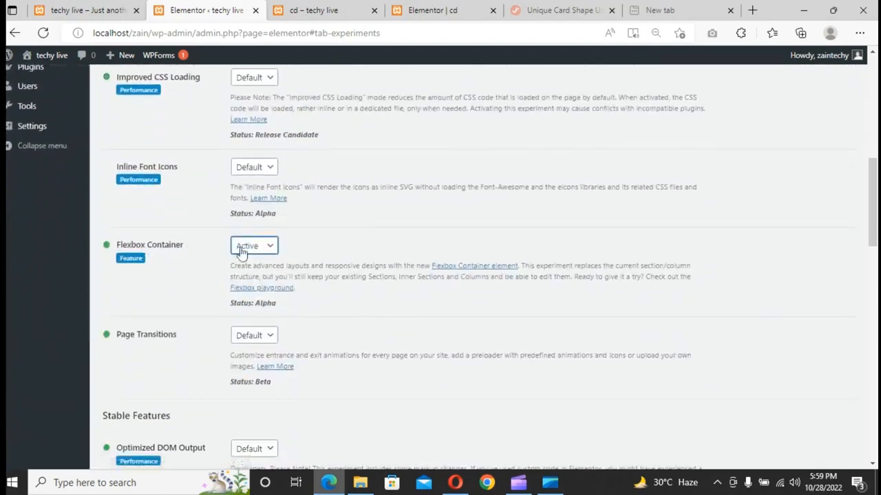
left_click(240, 253)
left_click(245, 275)
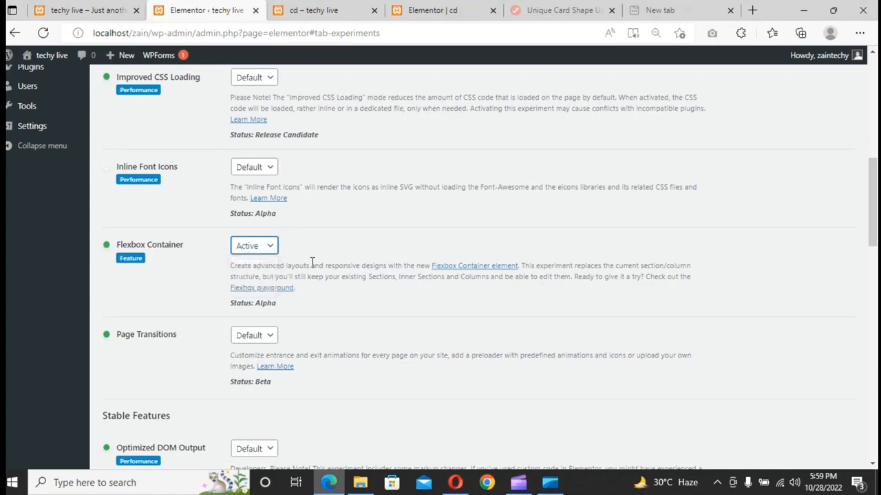
scroll(313, 260, "down", 15)
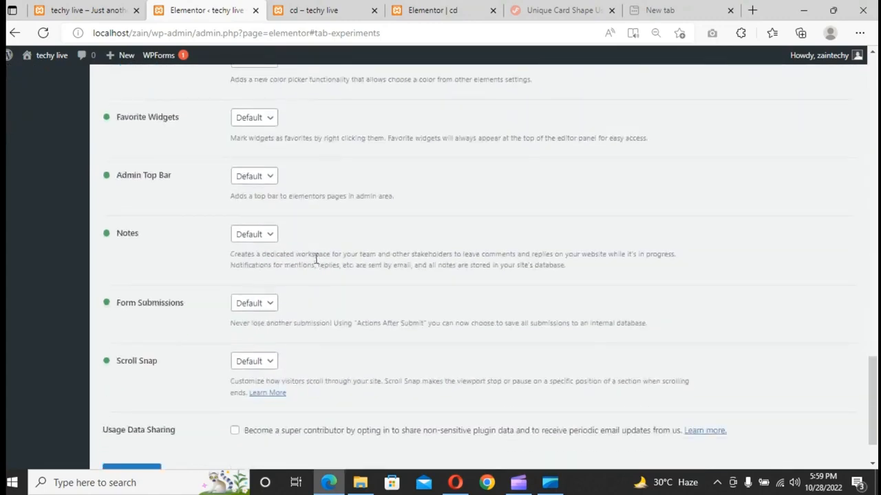
scroll(316, 259, "down", 1)
left_click(137, 410)
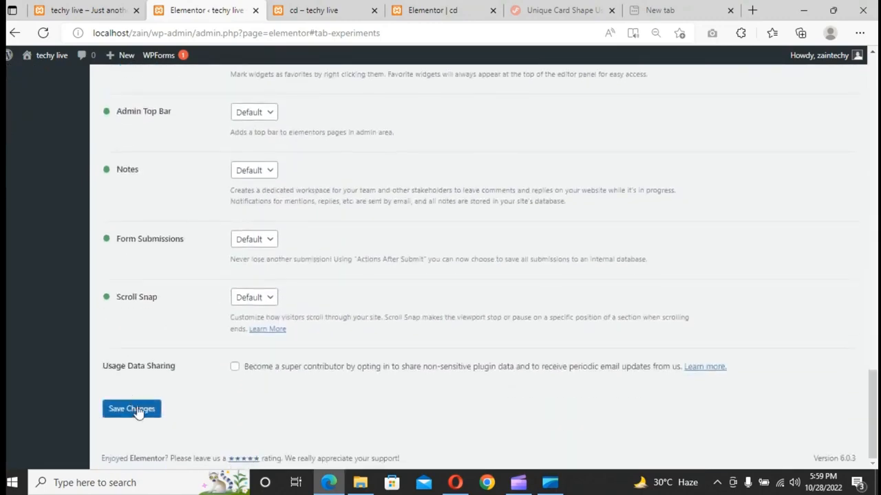
- In the Elementor editor for the cd page, close the Navigator and add a new container with the Direction Row structure
left_click(432, 9)
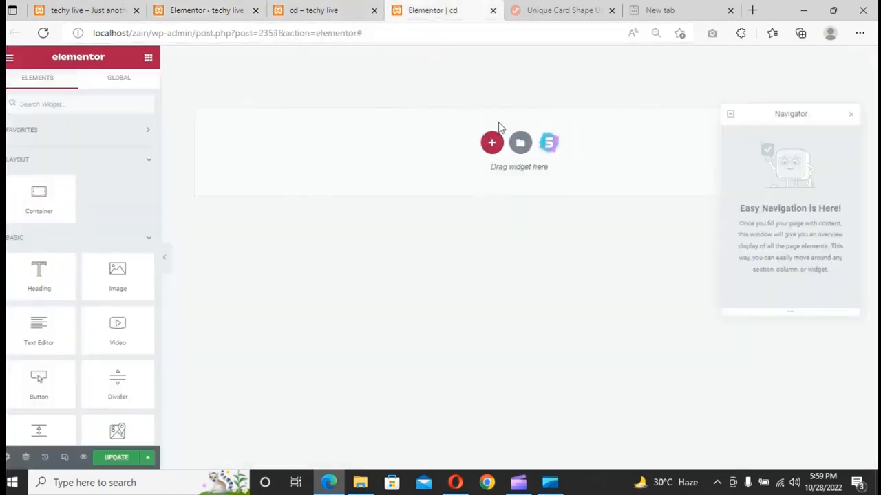
left_click(852, 116)
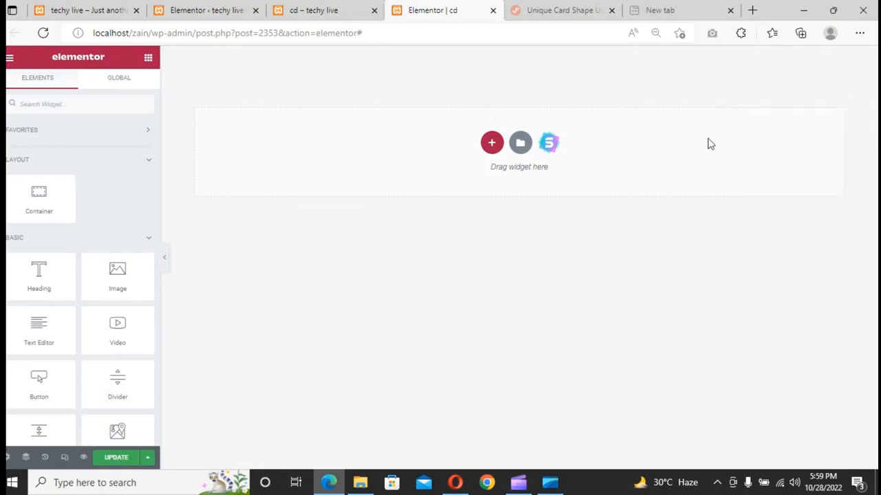
left_click(492, 143)
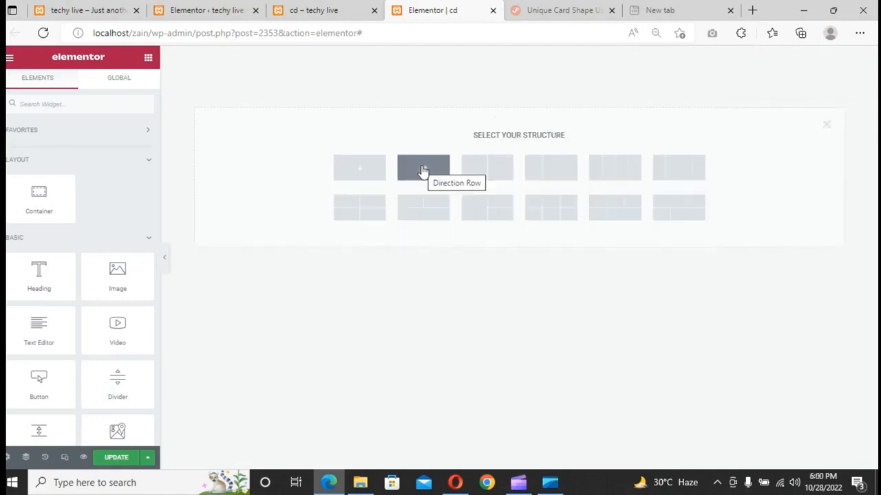
left_click(423, 170)
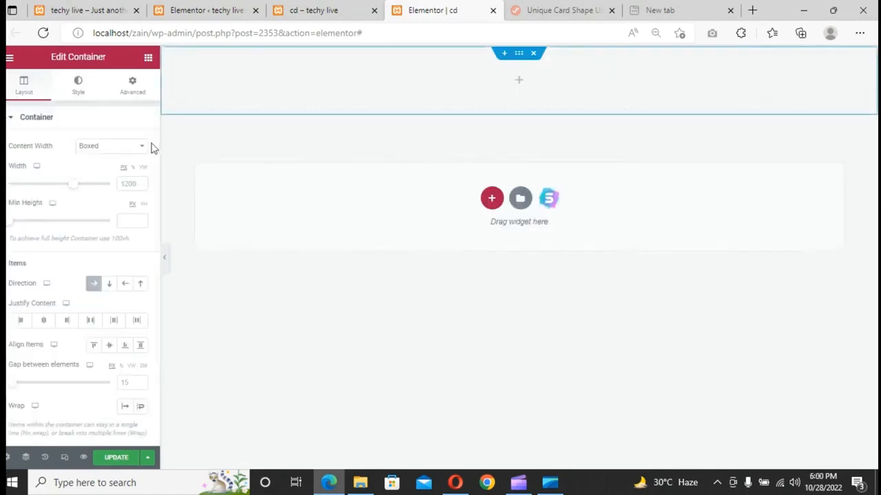
- Set the container's minimum height to 100 vh
left_click(132, 218)
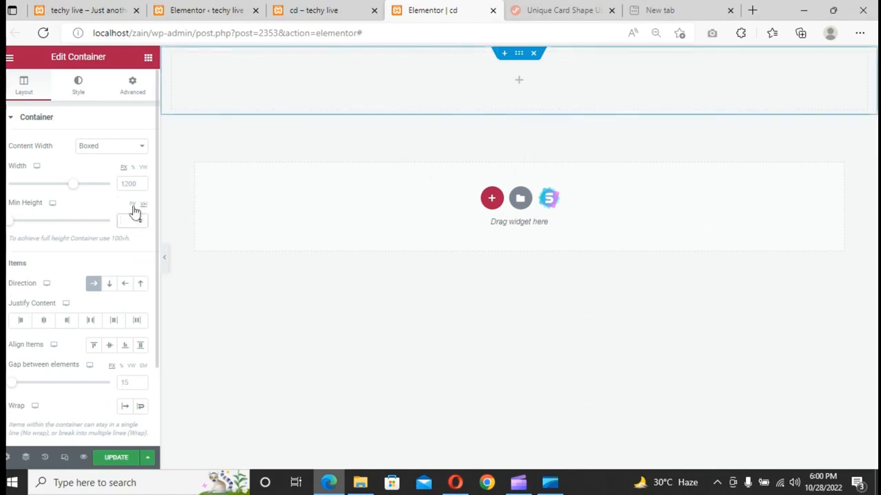
type("100")
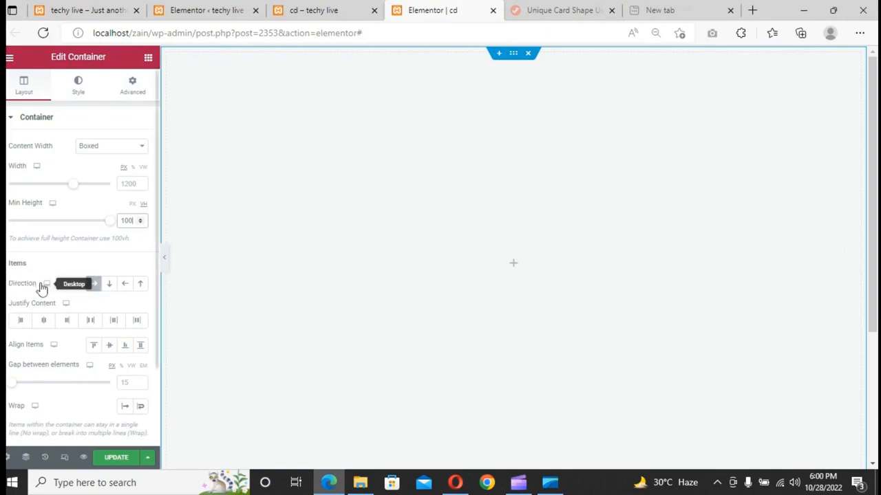
- Set the container's direction to column and center its content with justify and align options
left_click(109, 287)
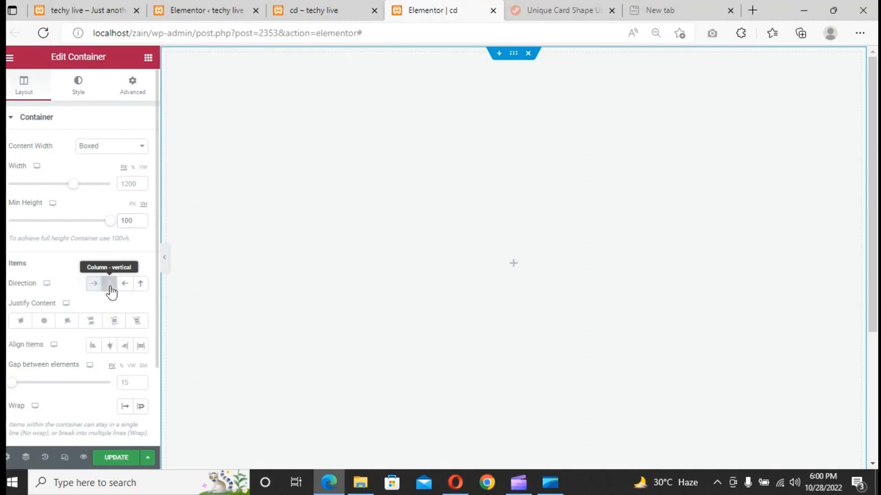
left_click(44, 321)
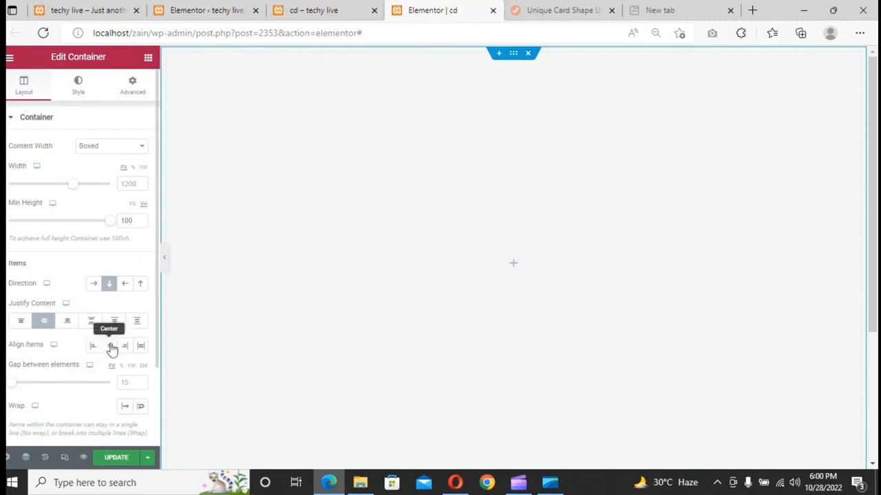
left_click(110, 346)
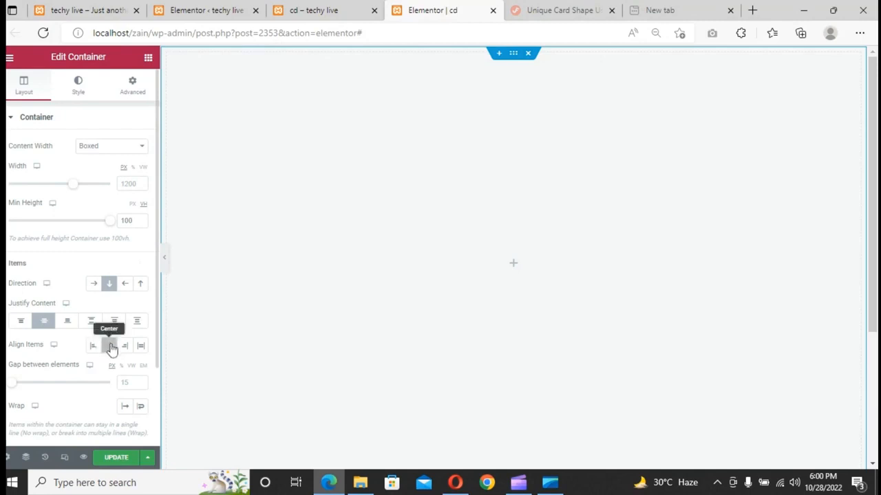
- Give the container a classic background color of #3c2845
left_click(79, 88)
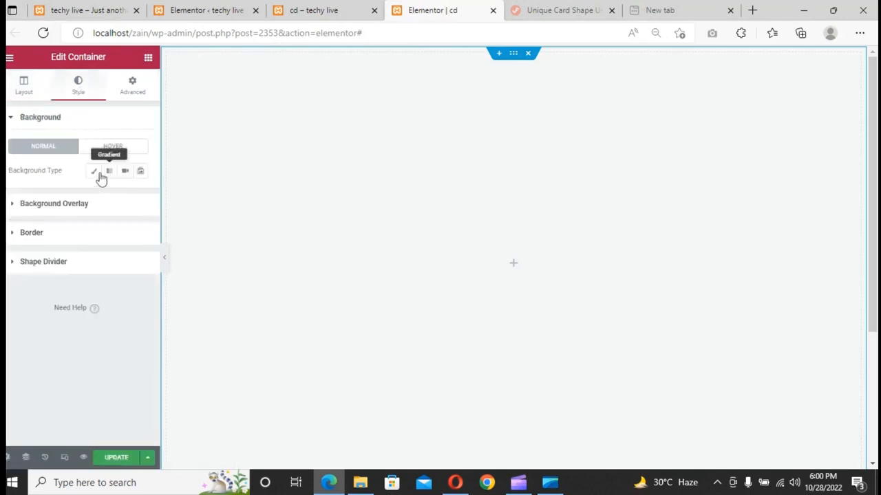
left_click(90, 176)
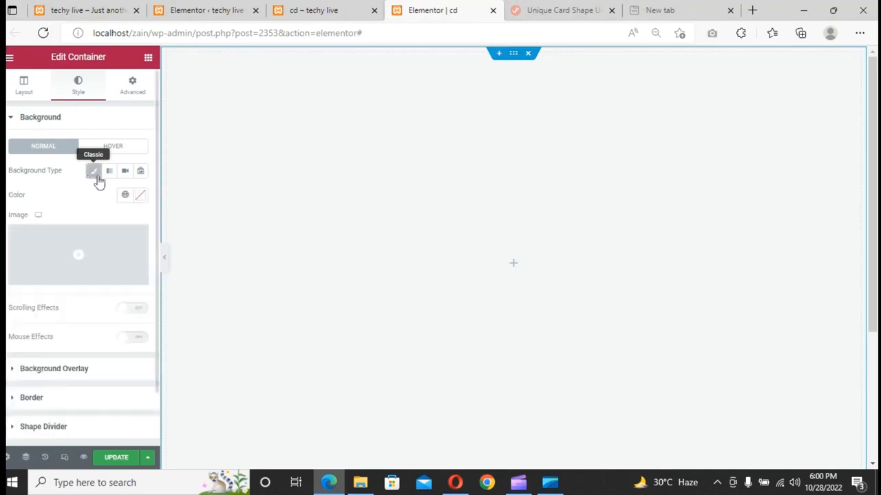
left_click(141, 196)
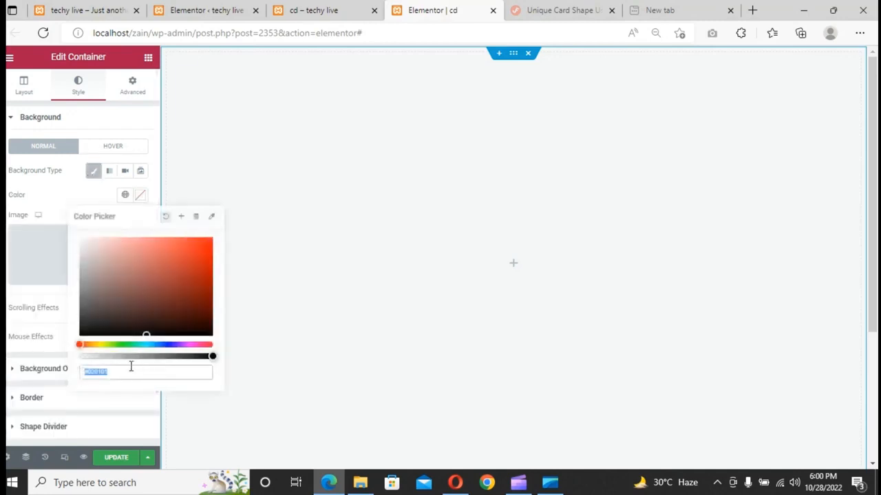
left_click_drag(131, 368, 92, 372)
key("BackSpace")
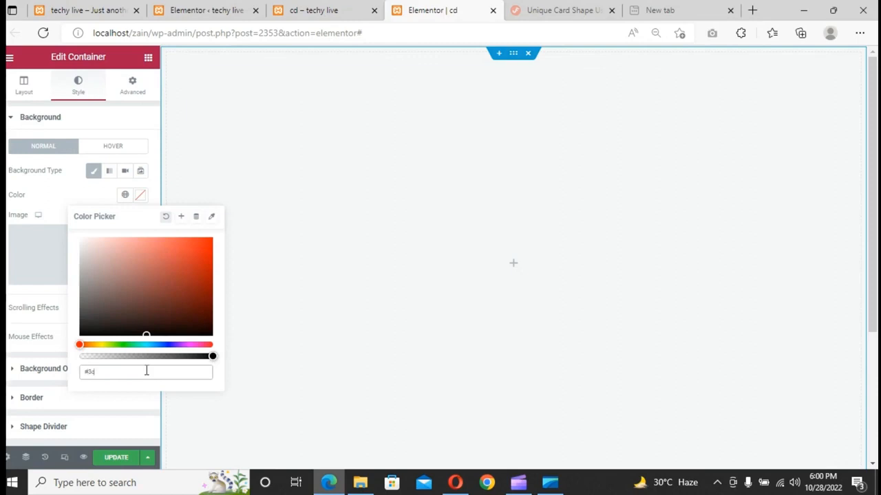
type("3c2")
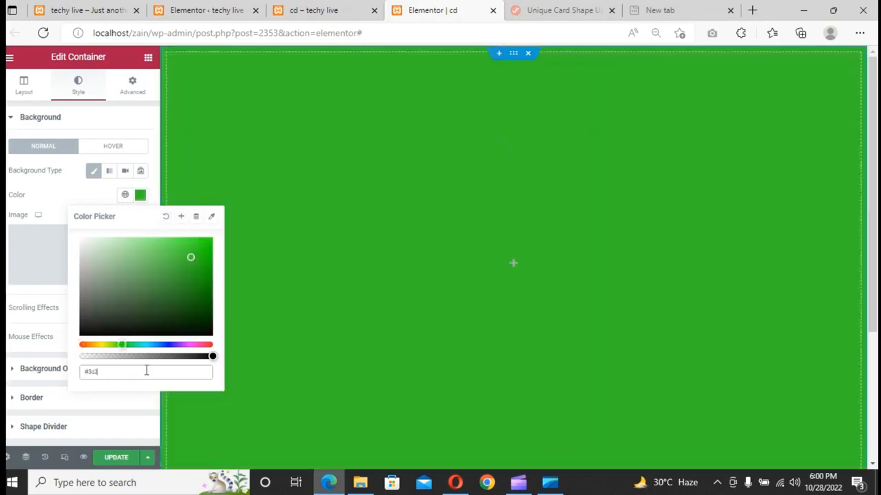
type("84")
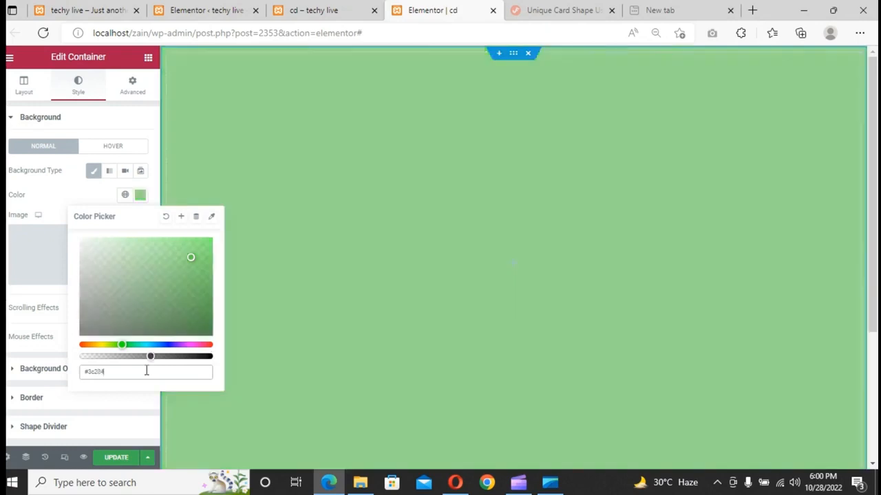
type("5")
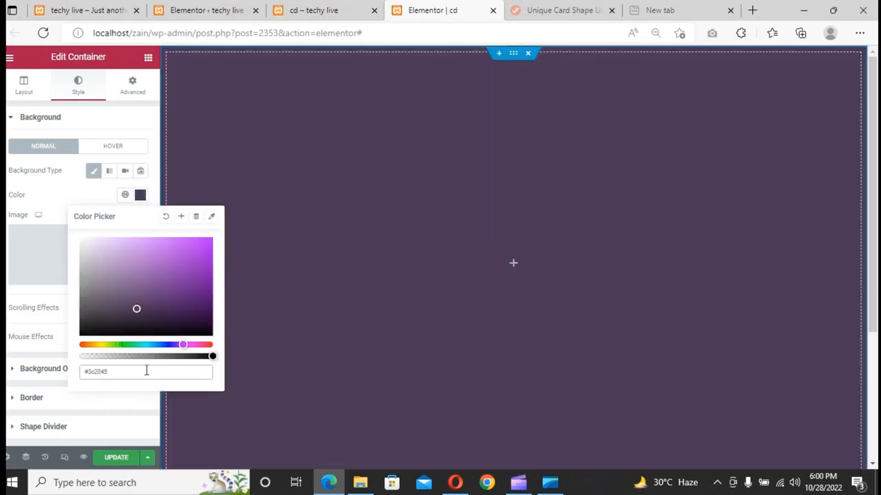
left_click(69, 192)
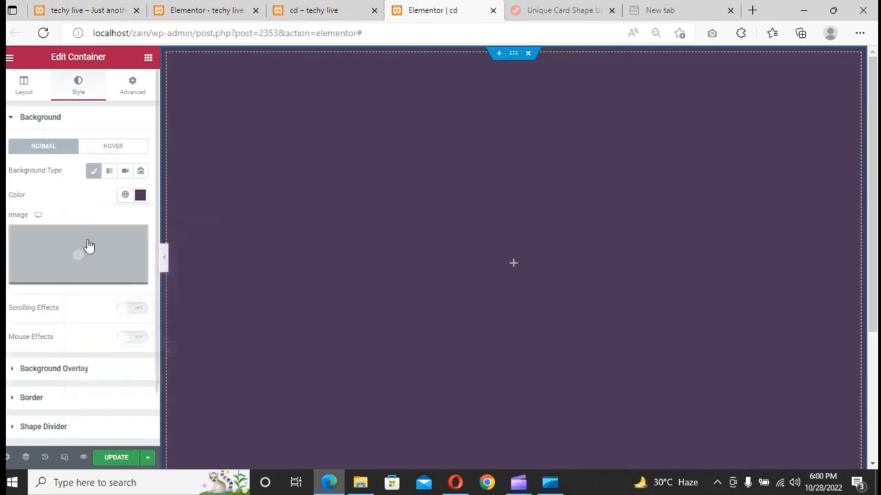
- Unlink the container's padding and set the right and left padding to 50 px
left_click(124, 92)
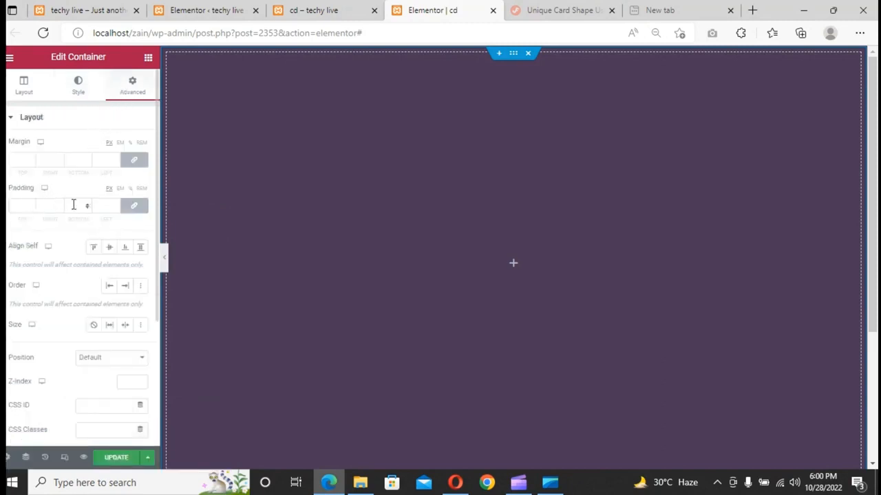
left_click(133, 210)
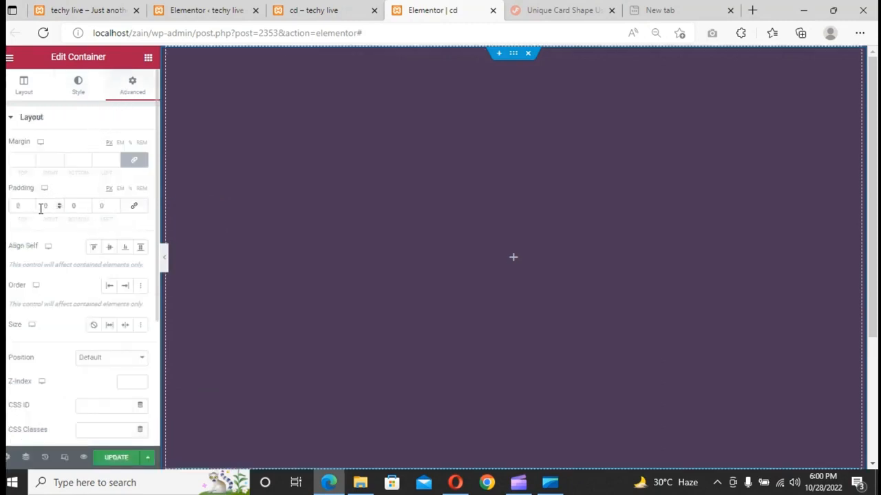
left_click(41, 205)
type("50")
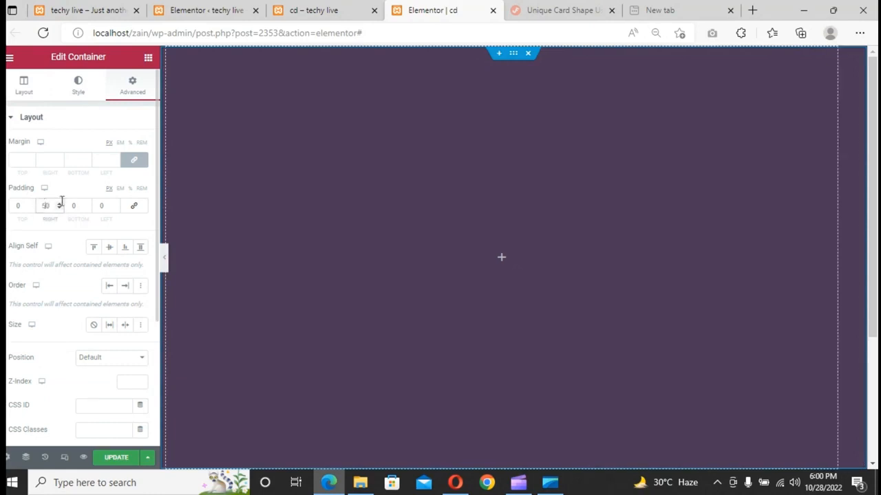
left_click(95, 205)
type("50")
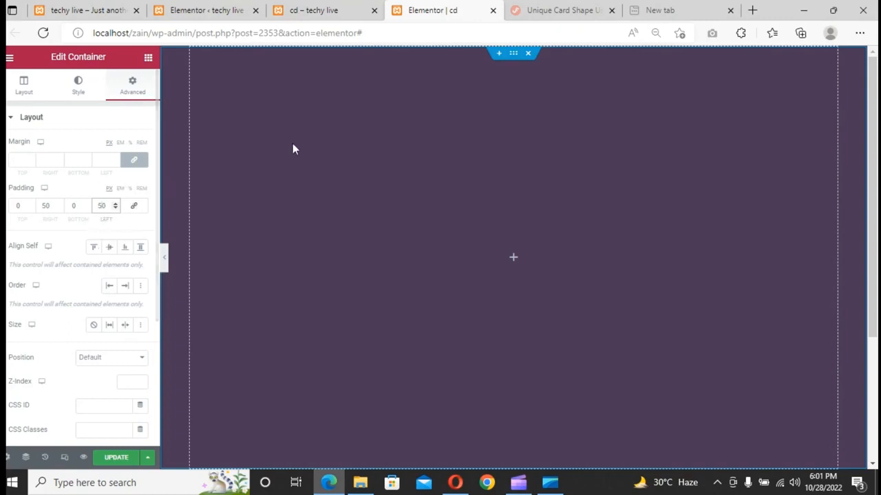
- Add a Container widget inside the main container
left_click(147, 62)
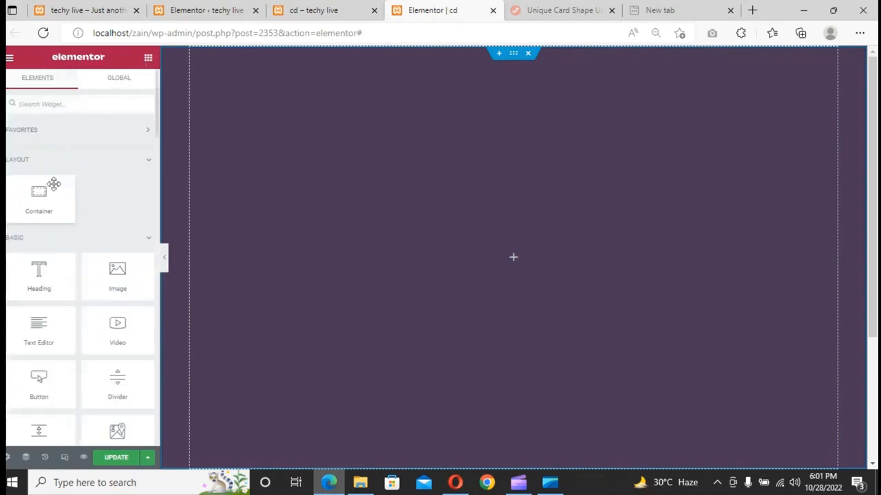
left_click_drag(33, 210, 433, 263)
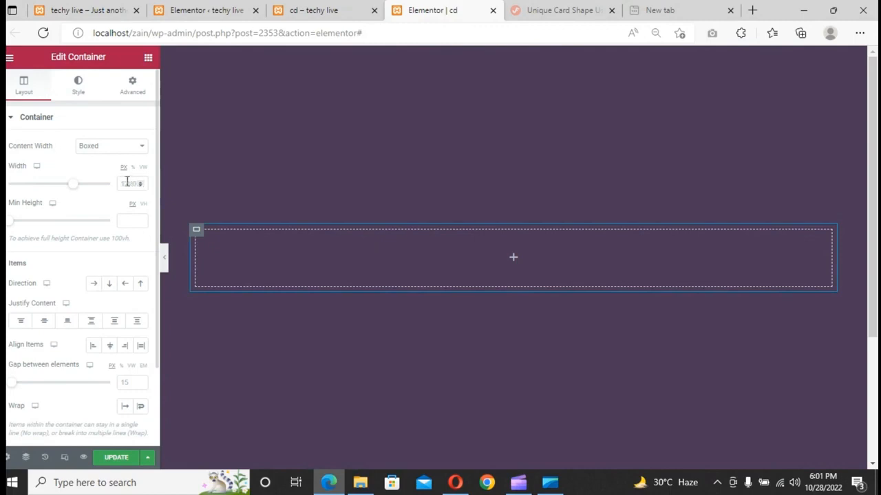
- Add another Container widget nested into the inner container
left_click(146, 61)
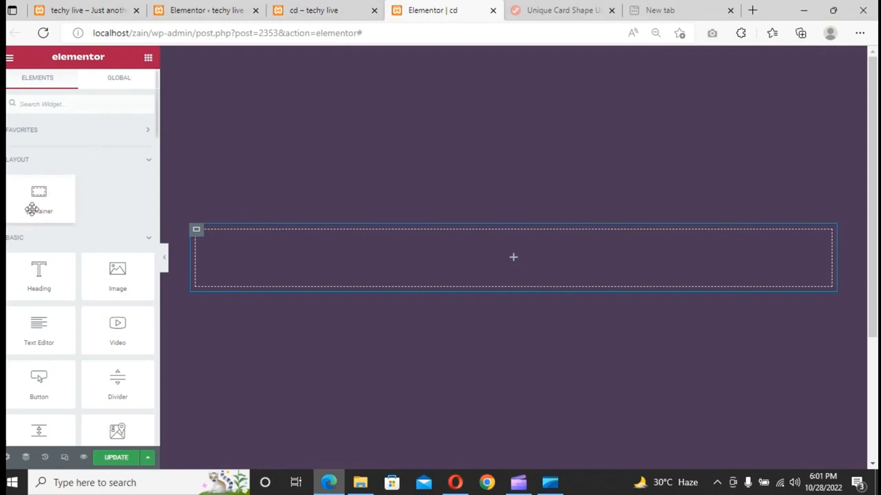
left_click_drag(35, 205, 398, 258)
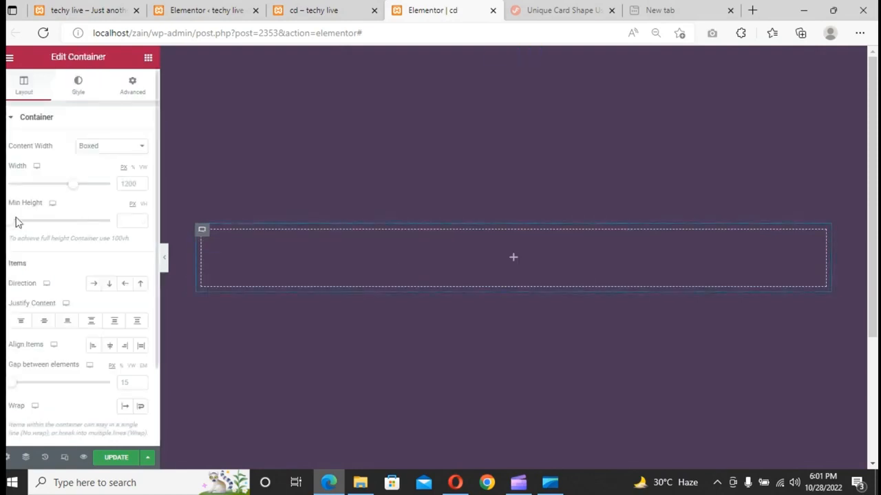
- Set the nested container's minimum height to 420 px
left_click(127, 222)
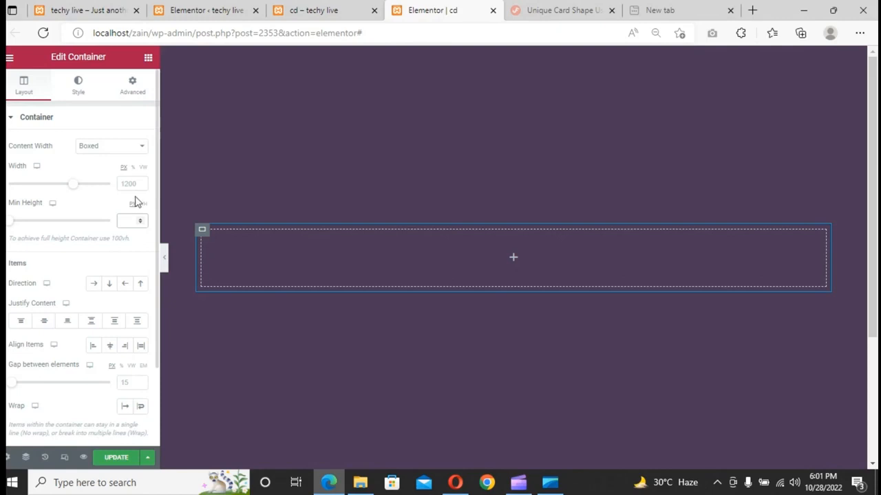
type("420")
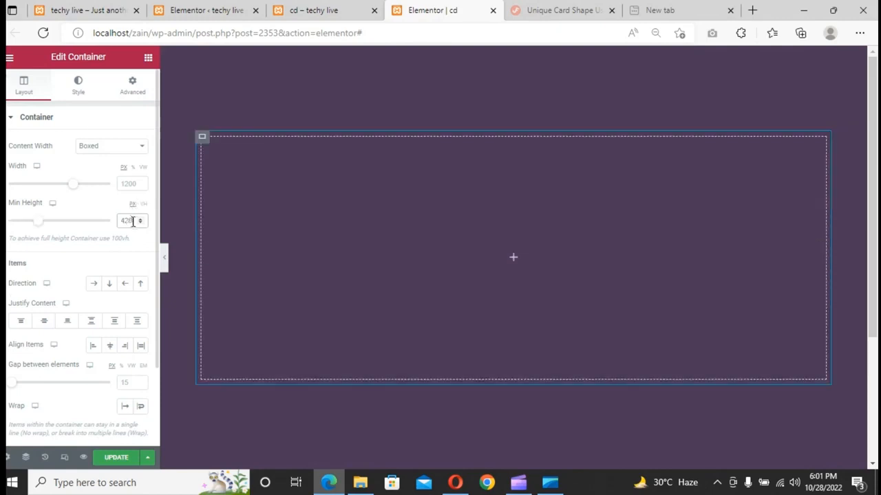
- Give the nested container a gradient background with a blue first color and a pink second color
left_click(79, 95)
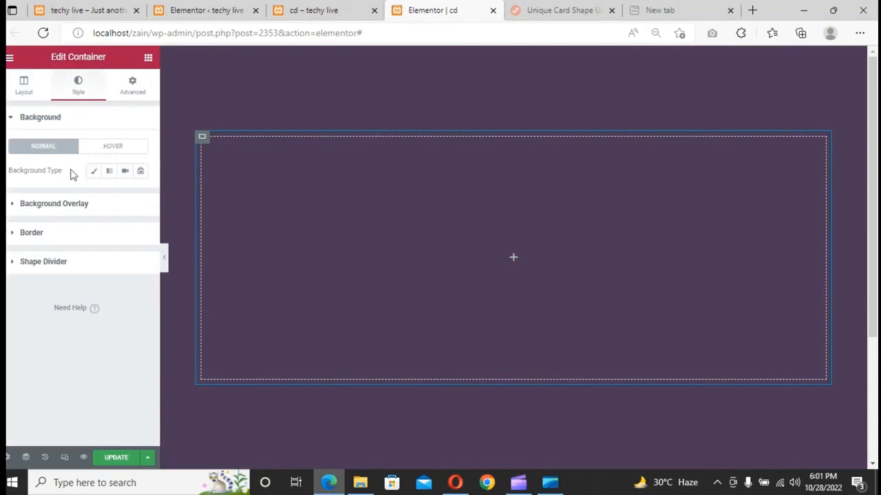
left_click(108, 172)
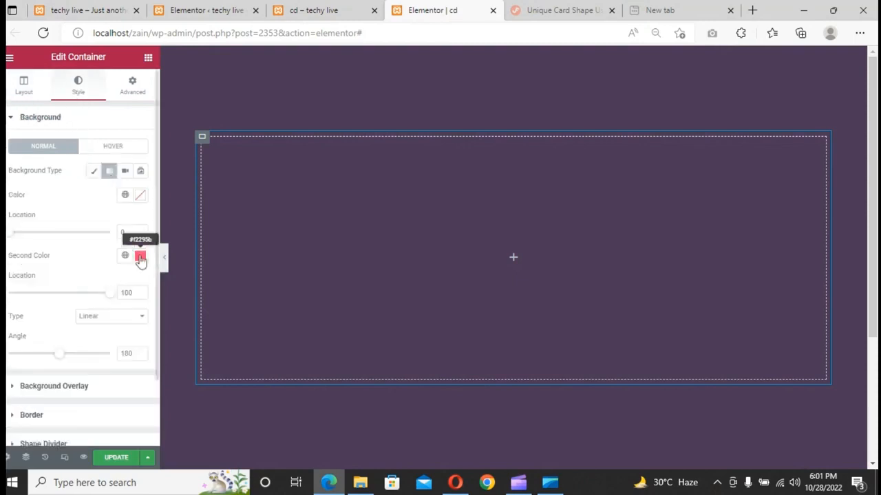
left_click(139, 197)
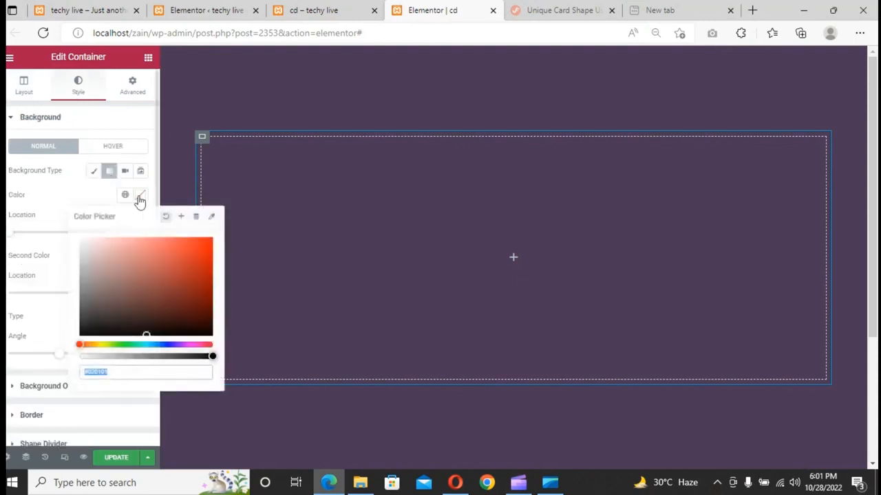
left_click(156, 345)
left_click(175, 250)
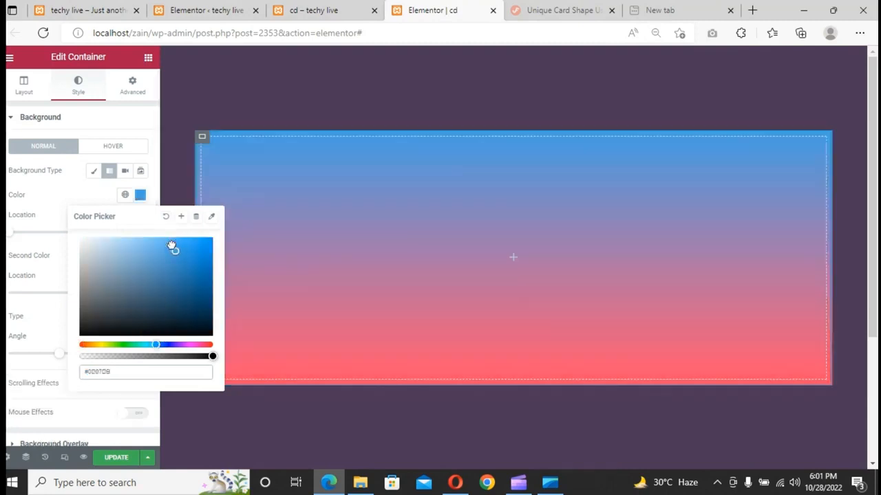
left_click(94, 199)
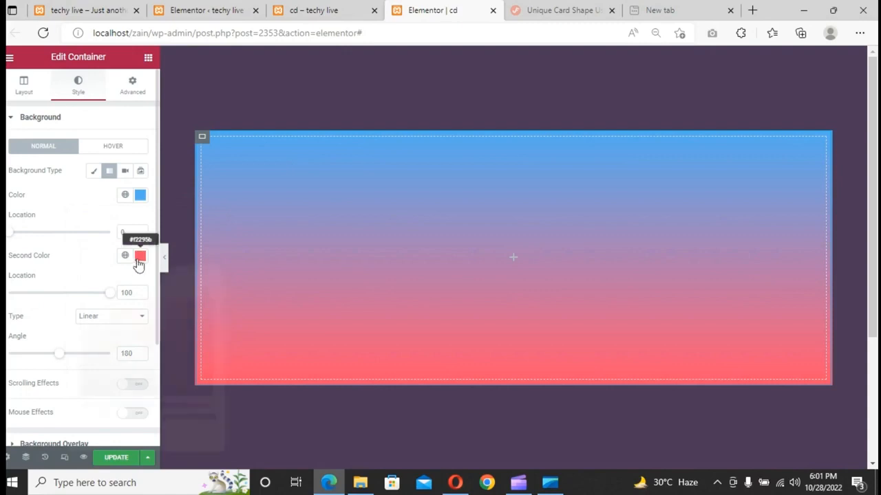
left_click(138, 262)
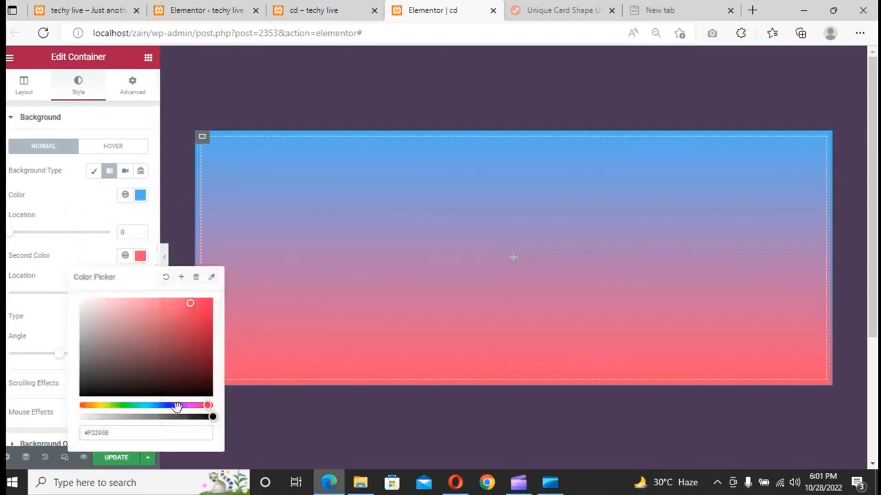
left_click_drag(177, 406, 201, 408)
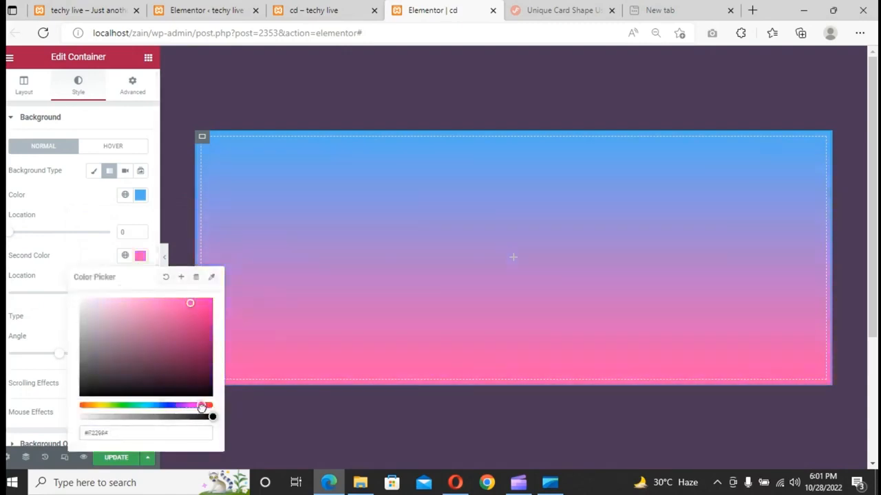
left_click(93, 213)
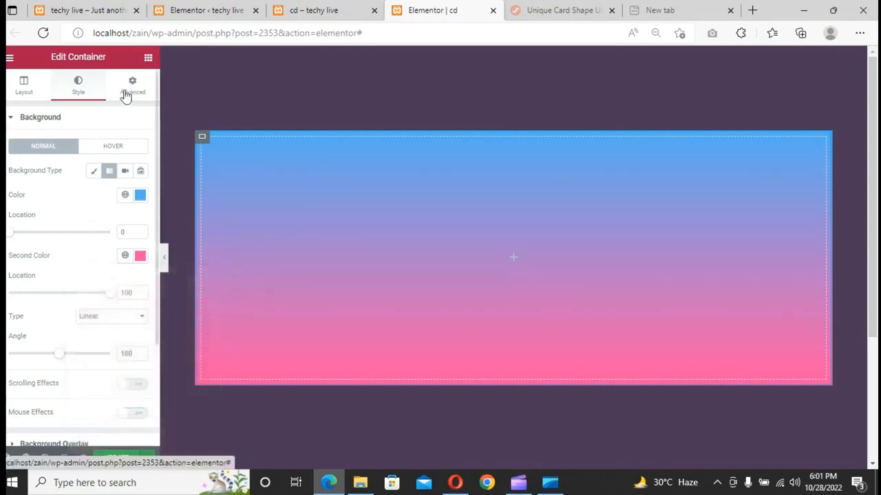
- Open the border settings, unlink the border radius, and set the top and right corners to 20 px
left_click(131, 91)
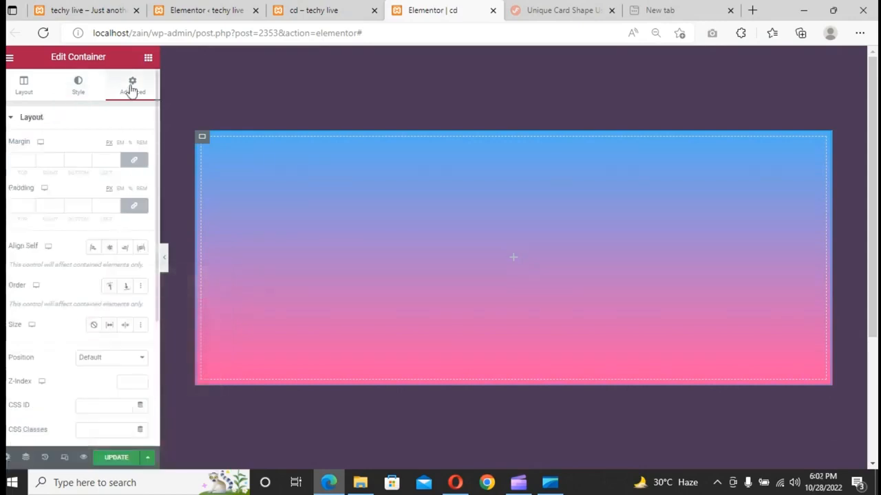
left_click(79, 100)
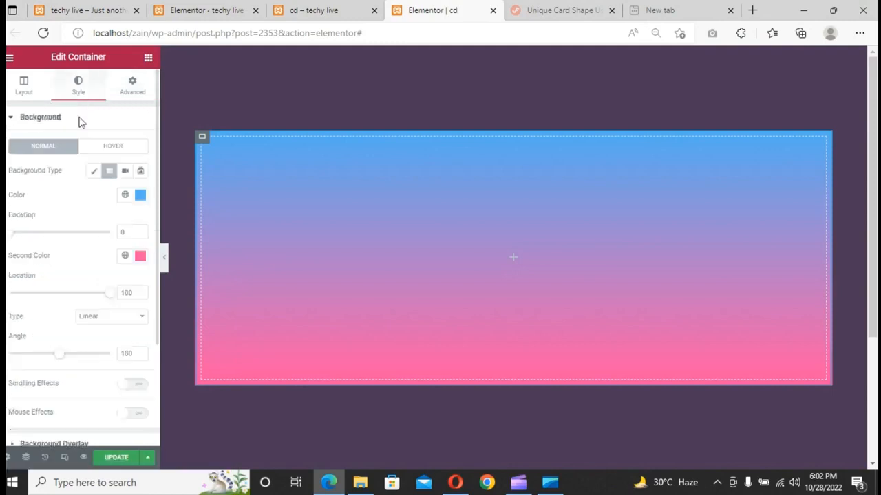
scroll(65, 249, "down", 3)
scroll(68, 247, "up", 1)
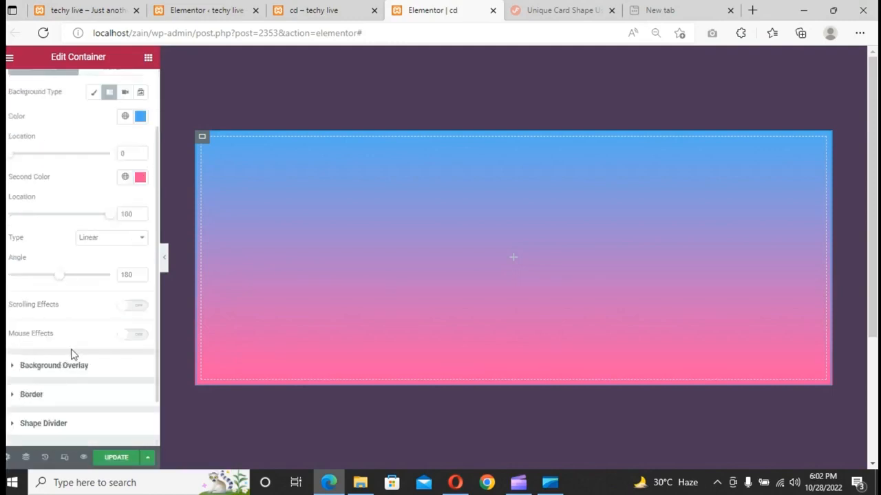
left_click(53, 399)
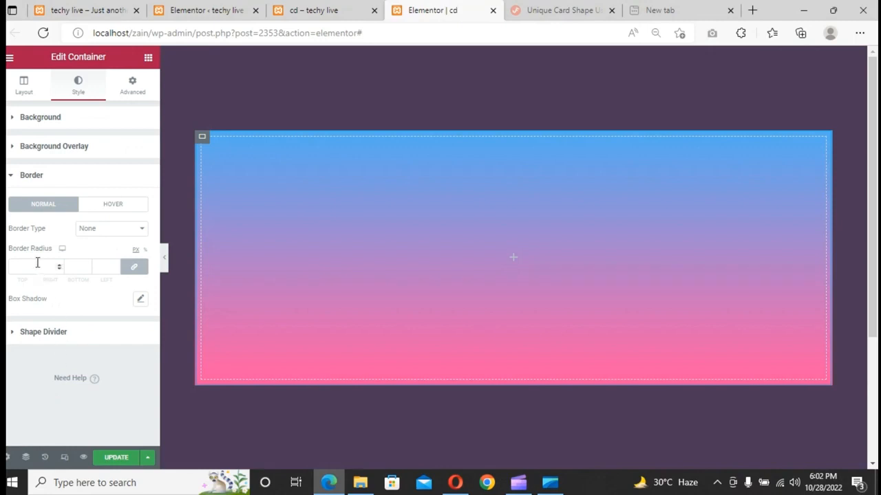
left_click(134, 267)
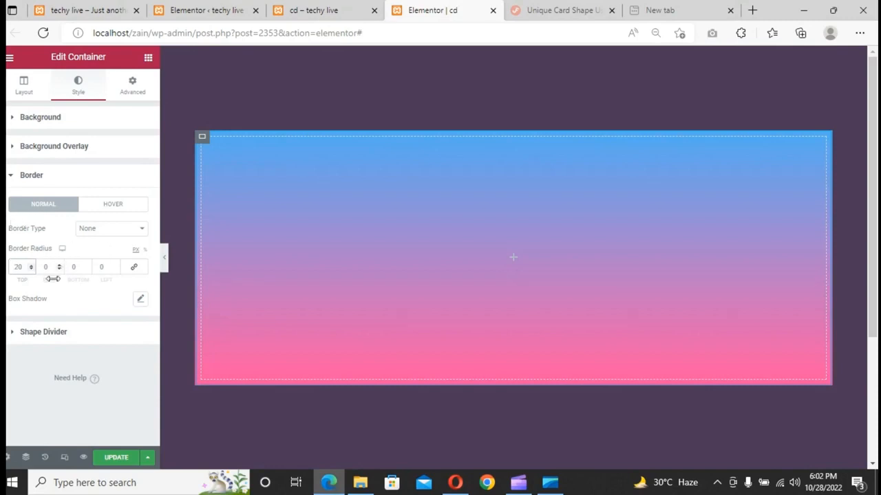
left_click(42, 267)
type("2")
- Set the bottom and left border radius corners to 160 px
left_click(69, 266)
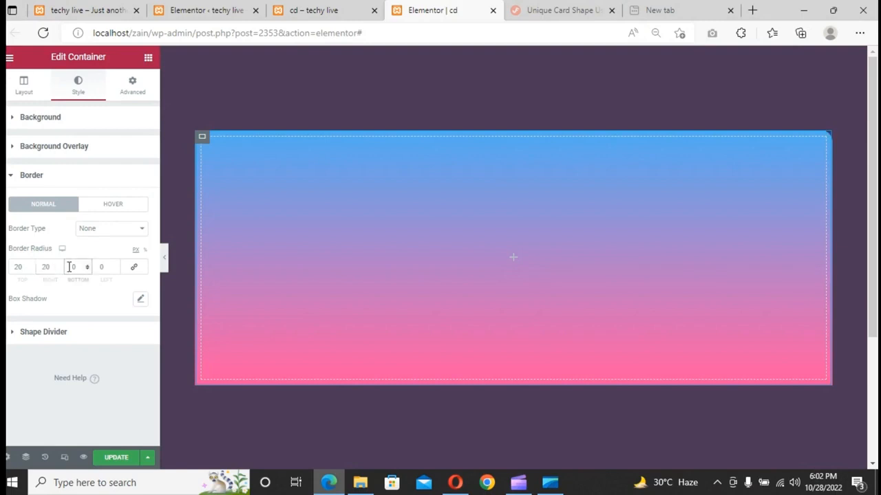
type("15")
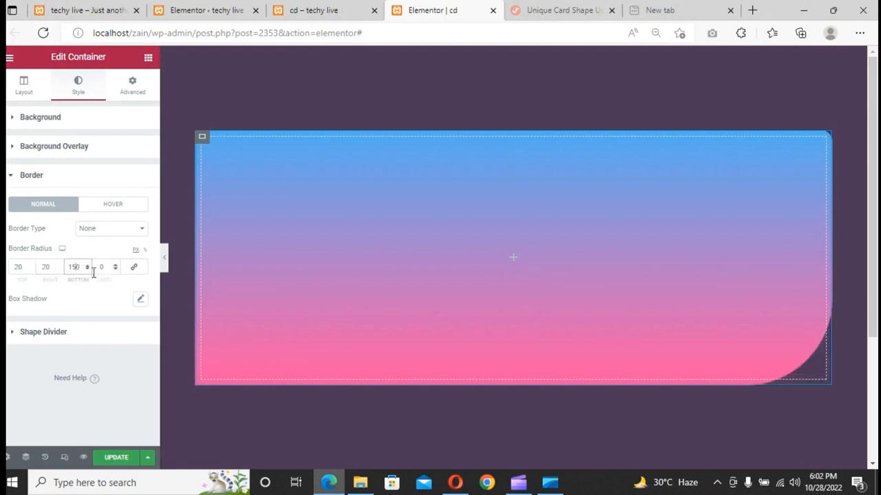
key("BackSpace")
type("8")
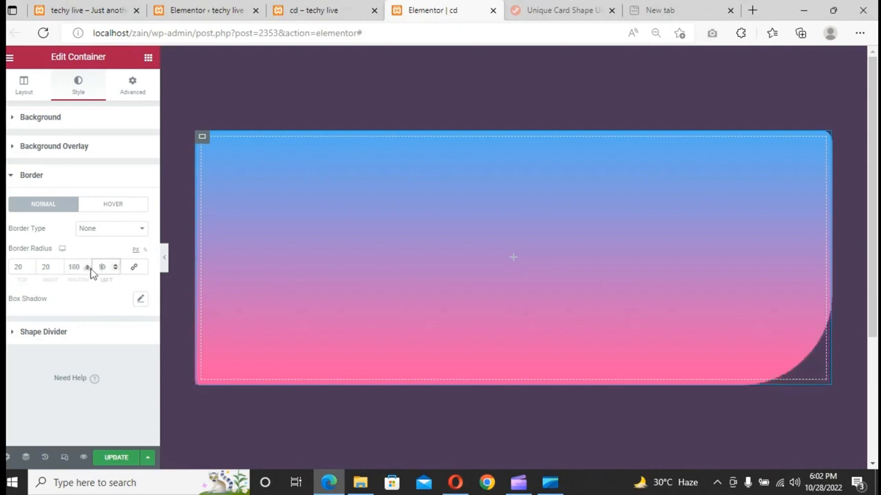
type("60")
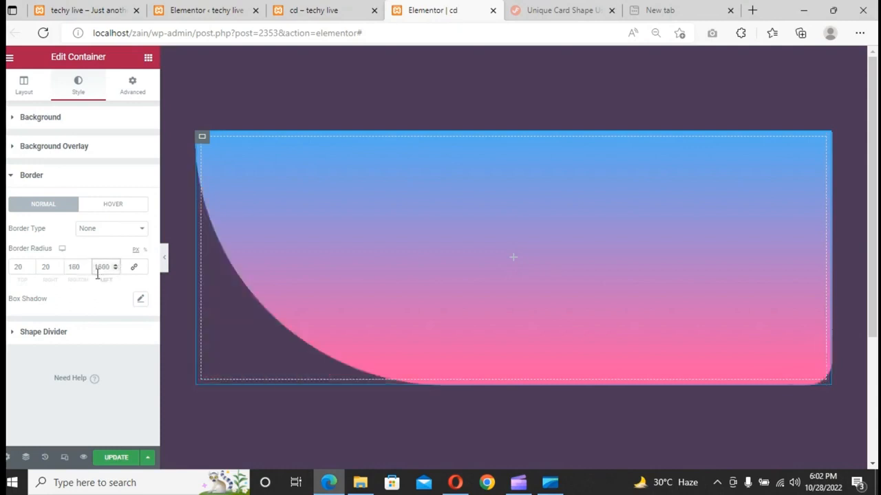
key("BackSpace")
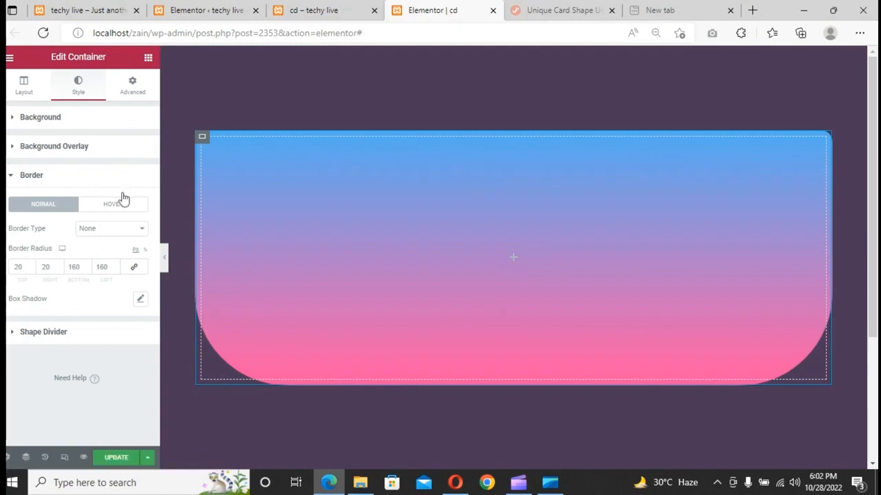
- Unlink the nested container's padding and set the right and left padding to 15 px
left_click(132, 86)
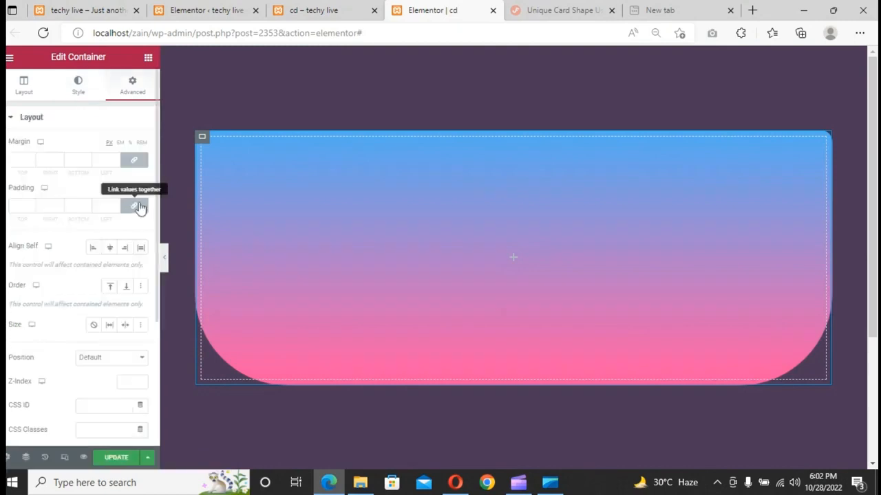
left_click(139, 207)
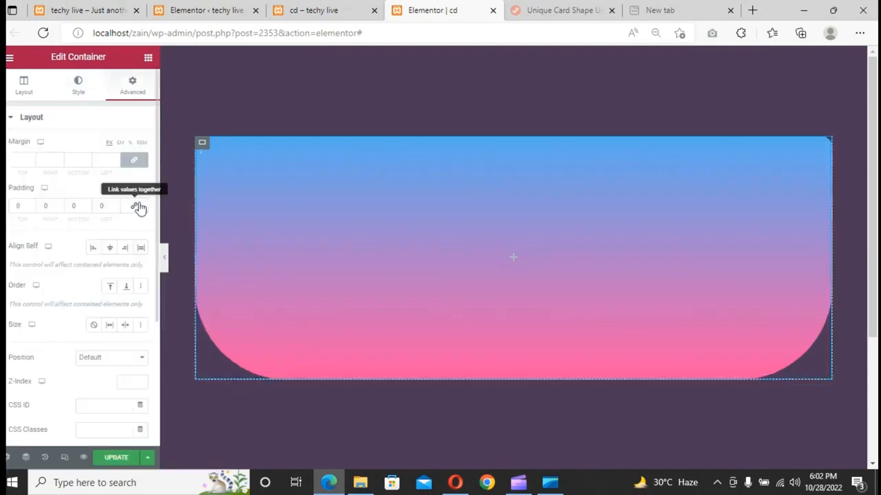
left_click(43, 205)
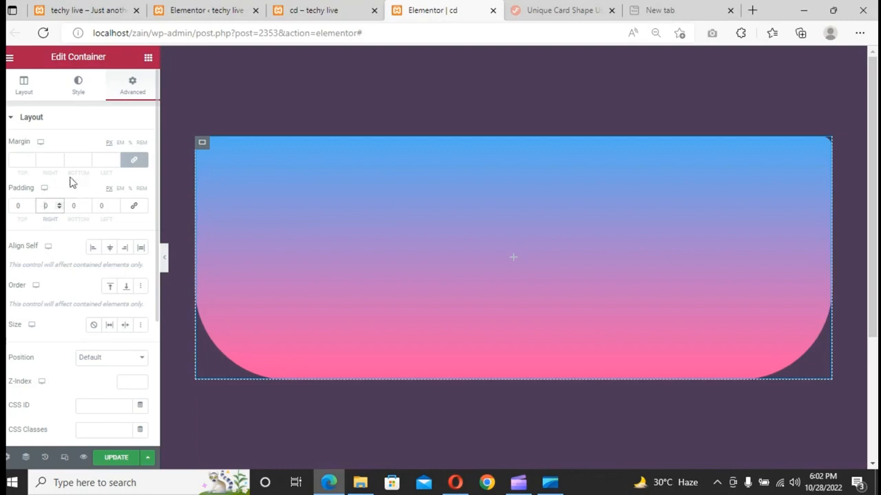
left_click(60, 205)
type("5")
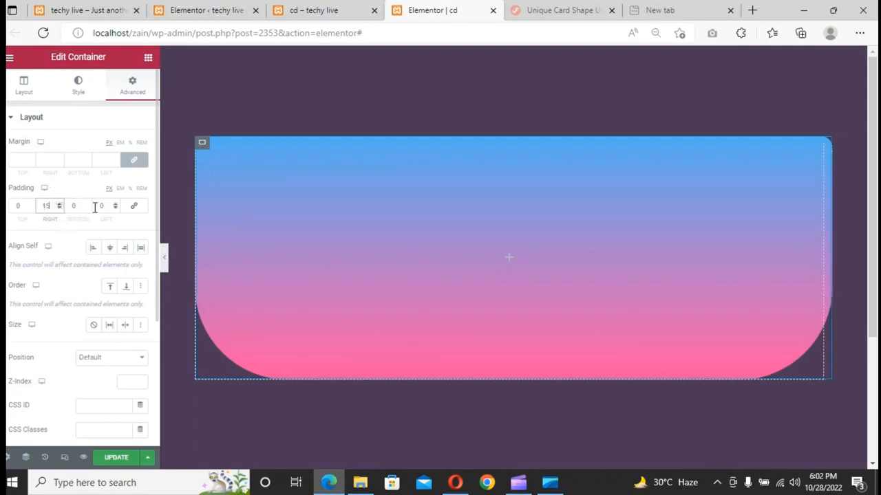
left_click(110, 205)
type("15")
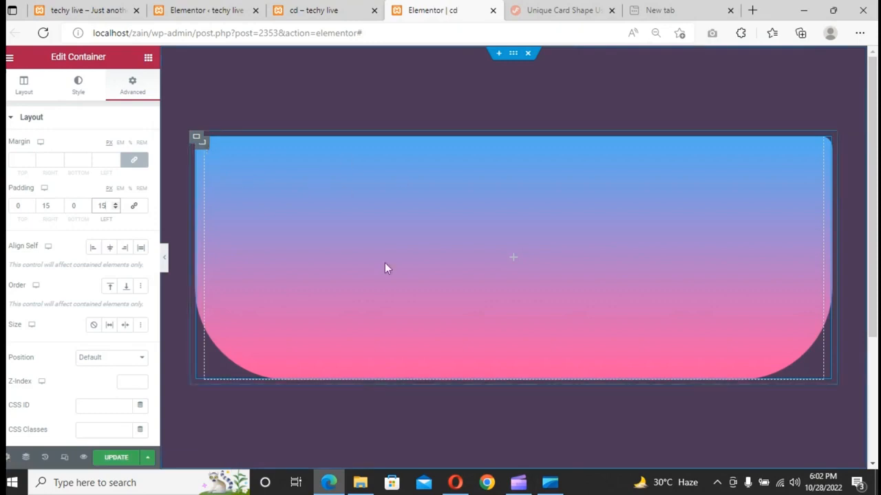
- Duplicate the card container twice to make three cards
right_click(197, 140)
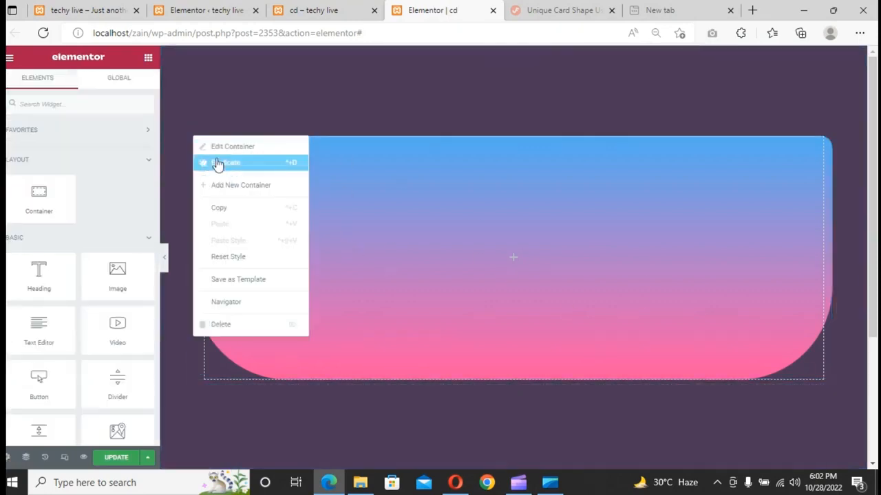
left_click(210, 163)
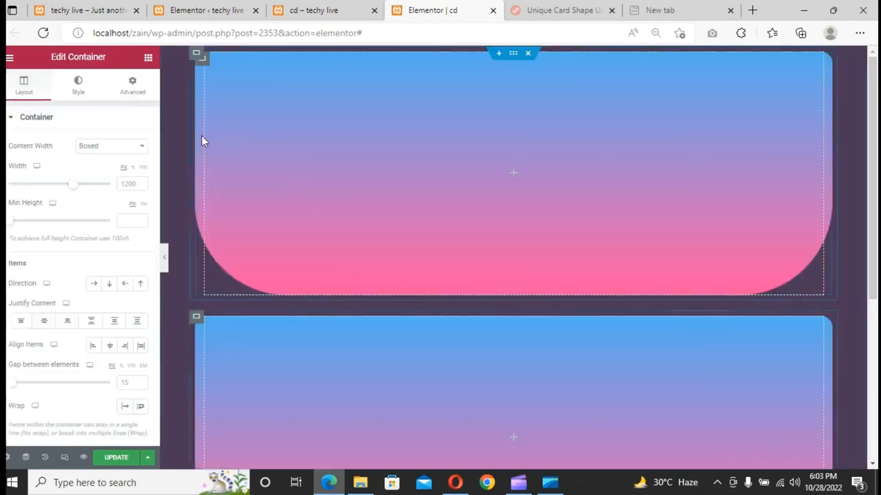
right_click(205, 69)
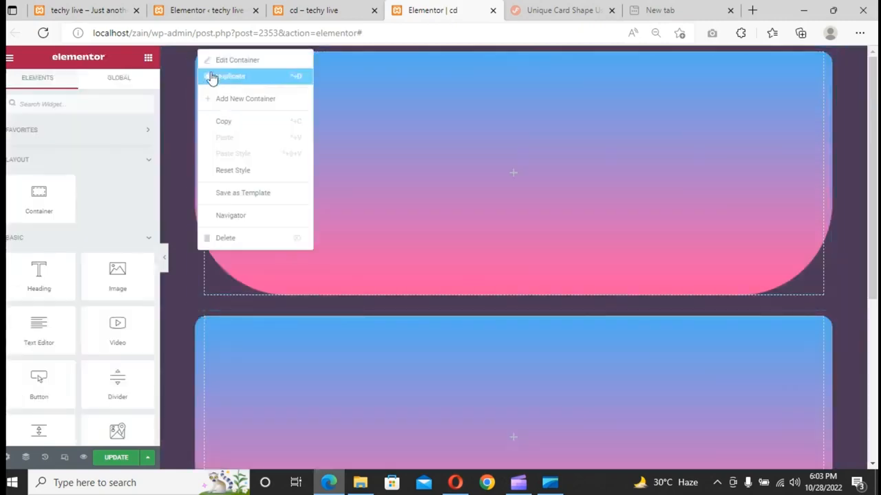
left_click(211, 77)
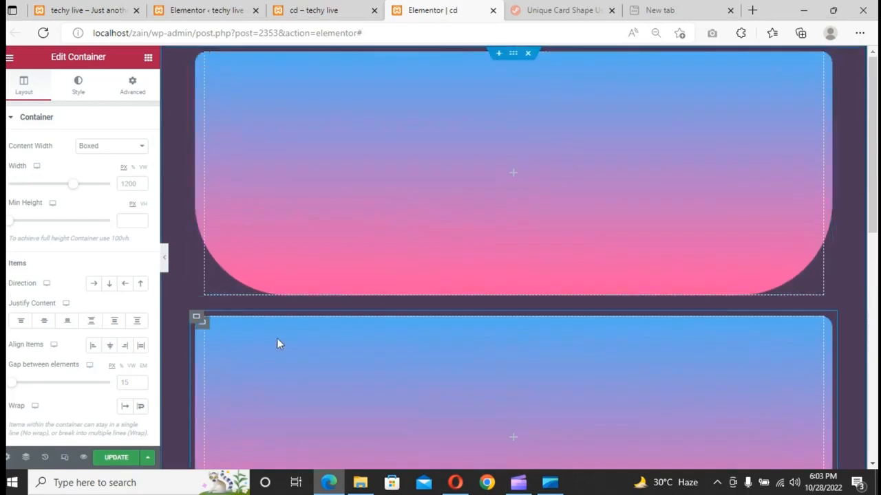
- Select the outer main container through the Navigator and set its direction to row
right_click(583, 141)
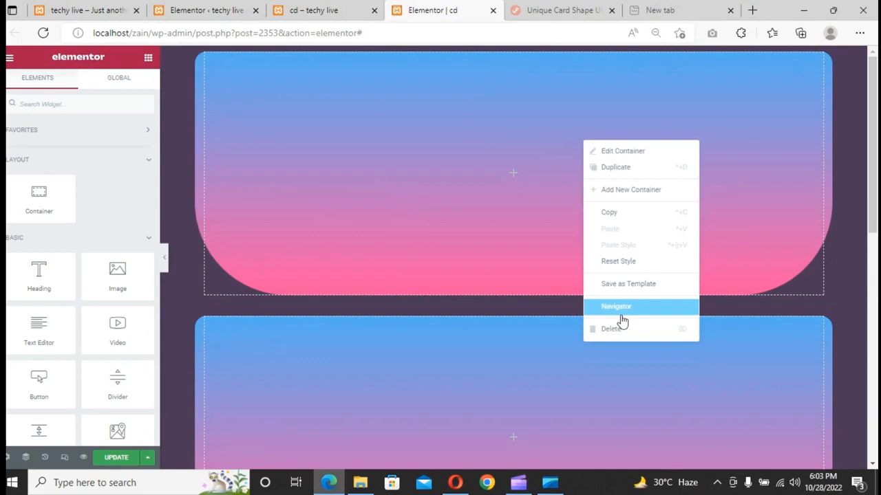
left_click(620, 316)
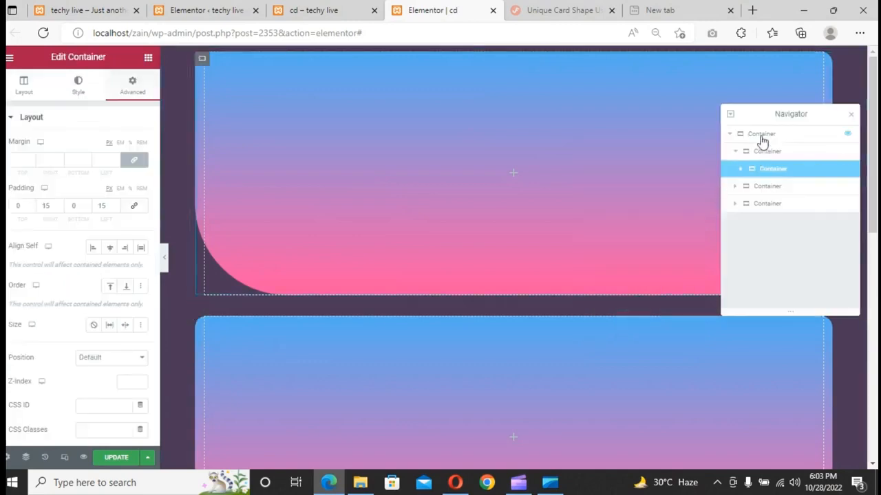
left_click(762, 136)
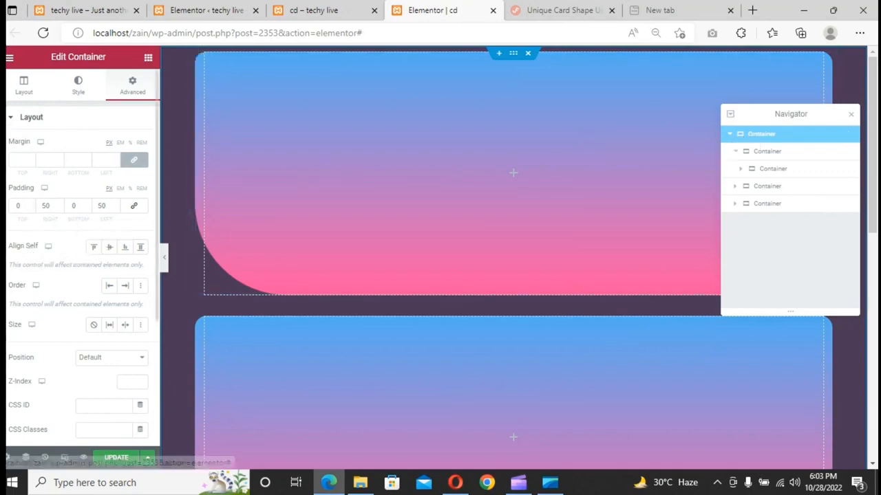
left_click(14, 84)
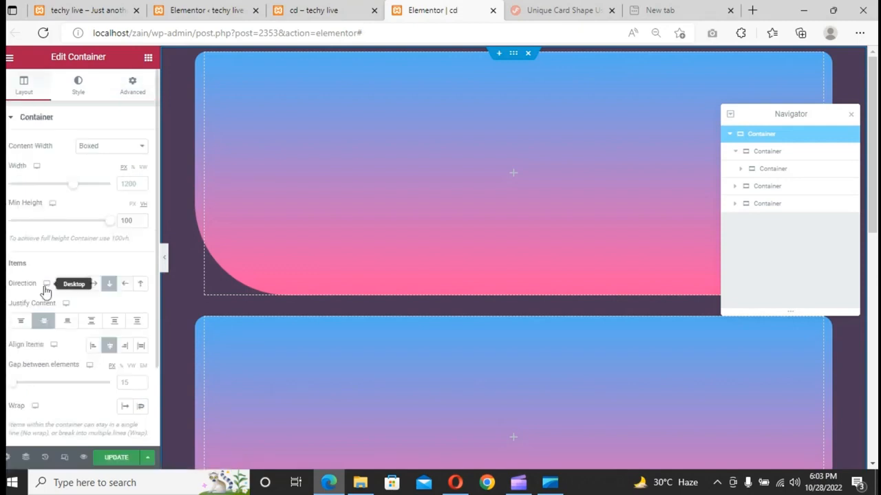
left_click(94, 285)
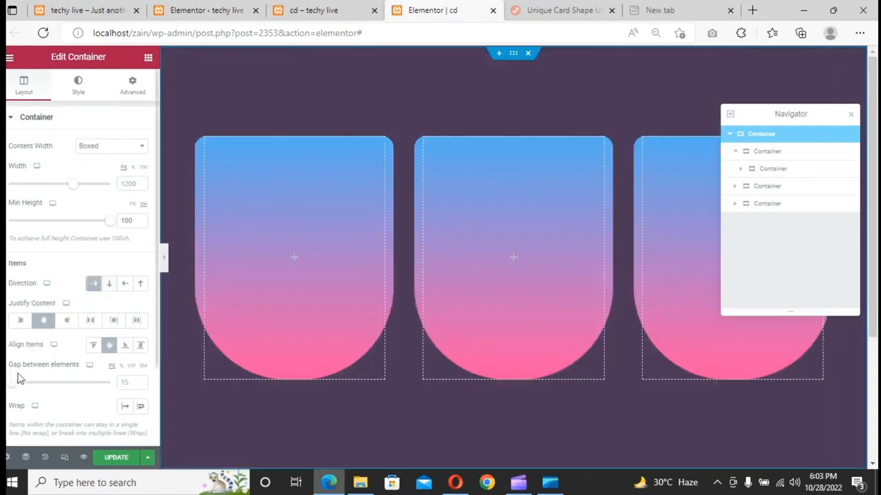
- Set the main container's gap between elements to 30 px and close the Navigator
left_click(141, 384)
left_click(141, 384)
left_click(141, 384)
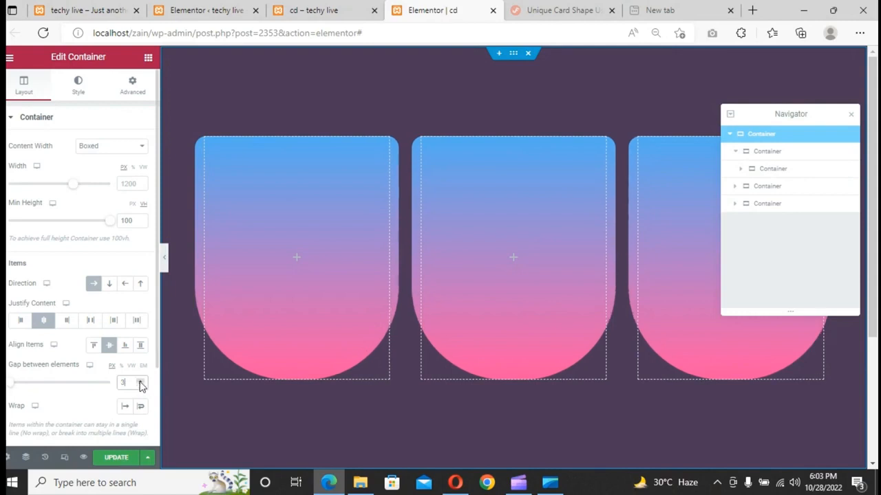
type("0")
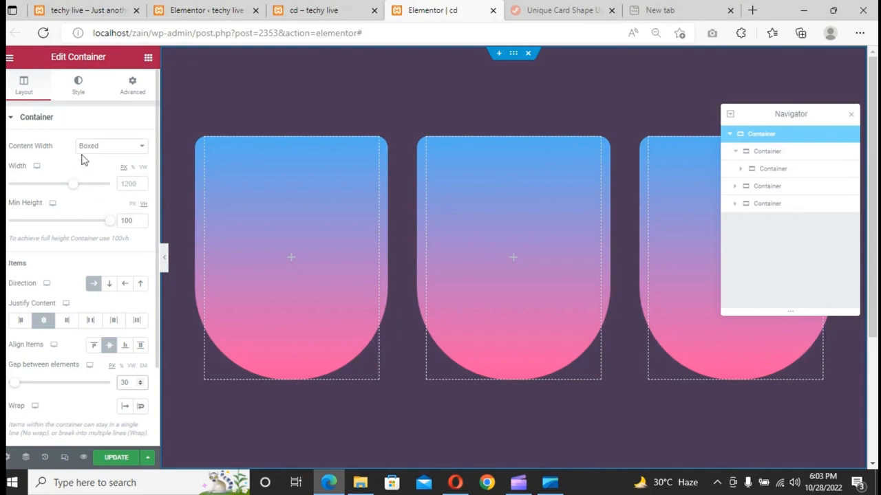
left_click(148, 60)
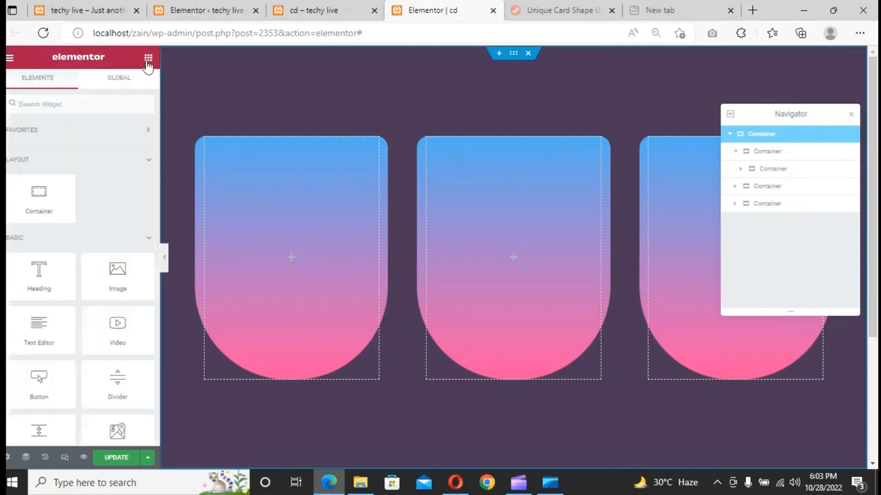
left_click(851, 115)
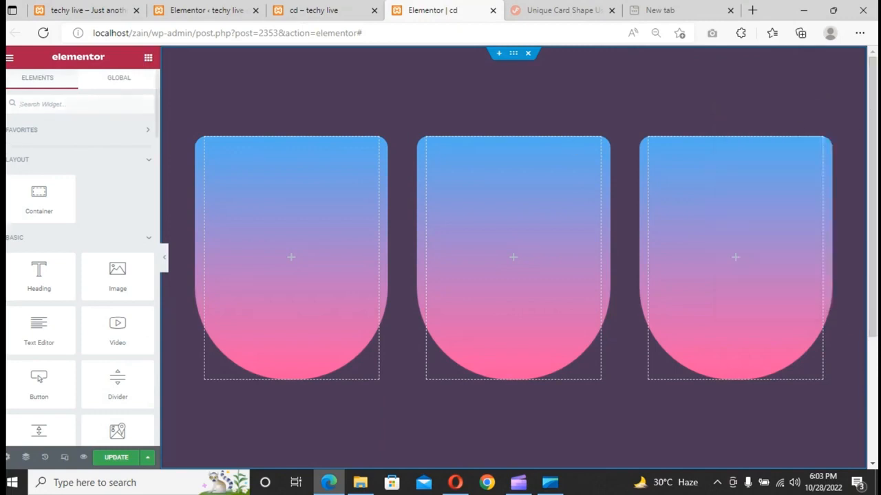
- Search the widgets for icon and place an Icon widget at the top of the first card
left_click(63, 106)
type("i")
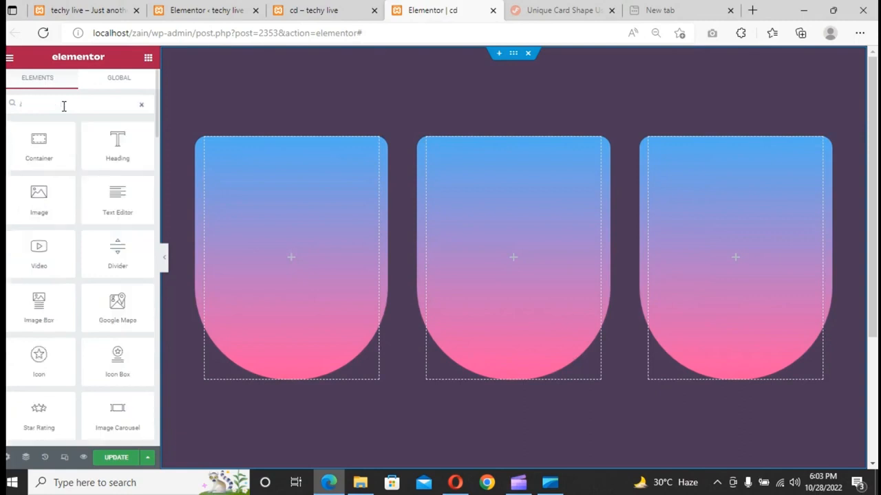
type("c")
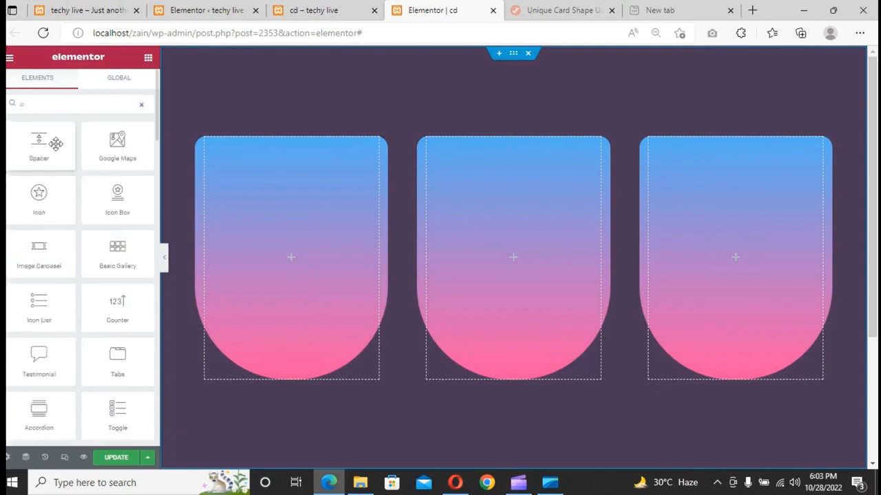
left_click_drag(39, 196, 303, 254)
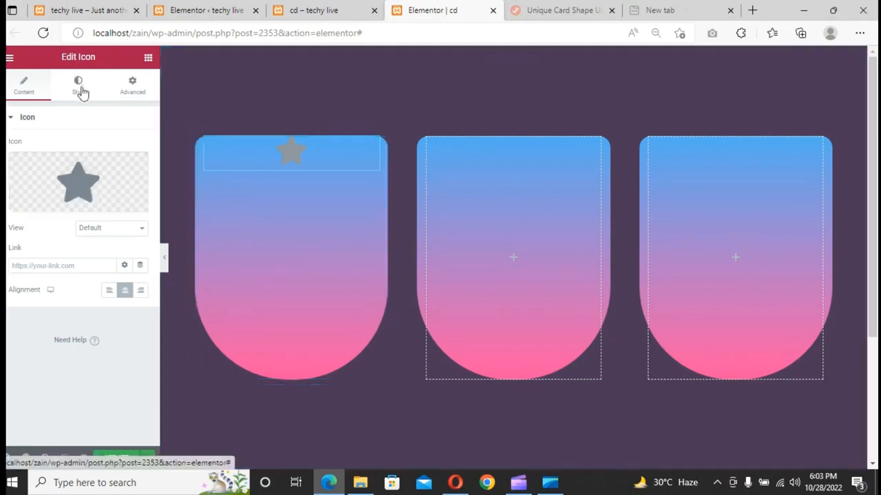
- Set the icon's primary colour to white #FFFFFF and its size to 94
left_click(80, 88)
left_click(141, 172)
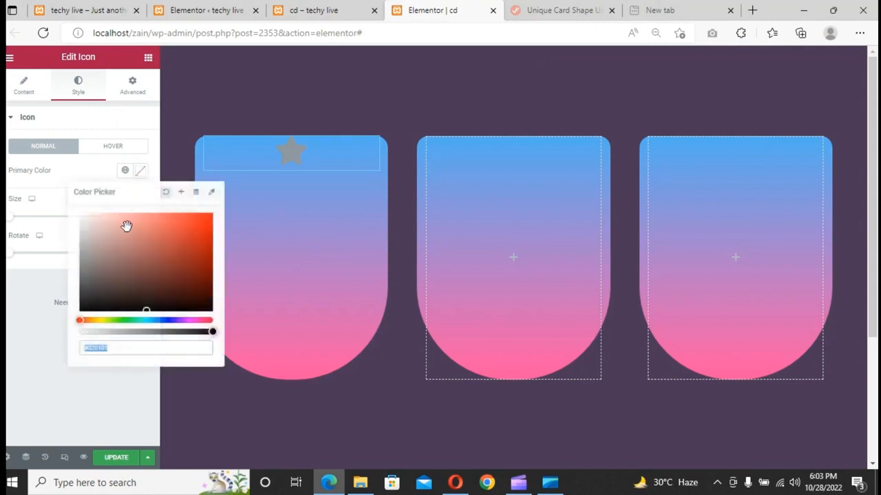
mouse_move(128, 227)
left_mouse_down()
mouse_move(104, 236)
mouse_move(65, 208)
left_mouse_up()
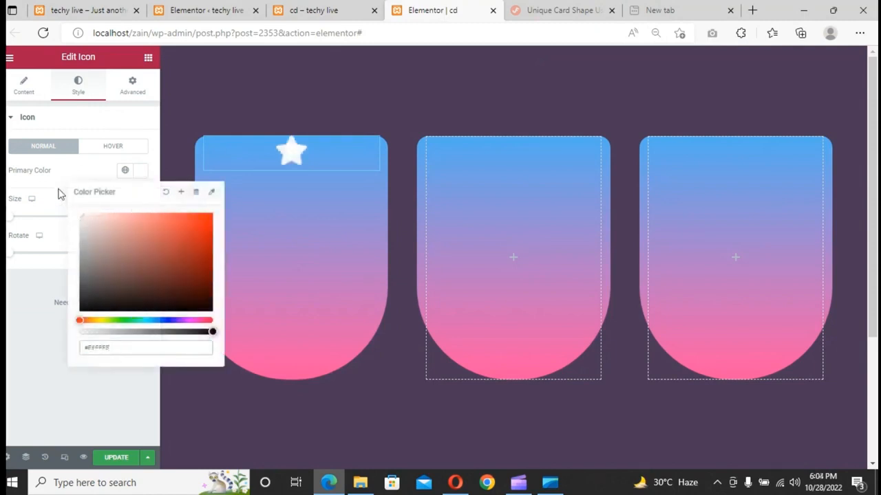
left_click(60, 192)
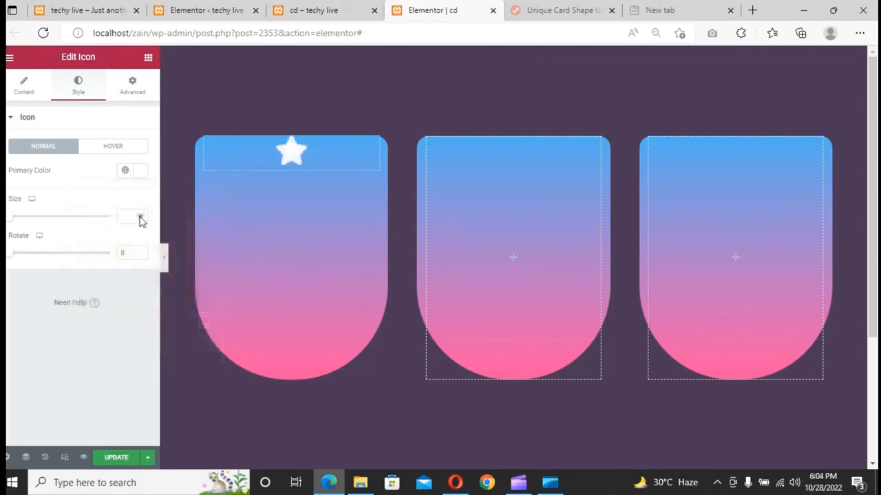
left_click(136, 218)
type("9")
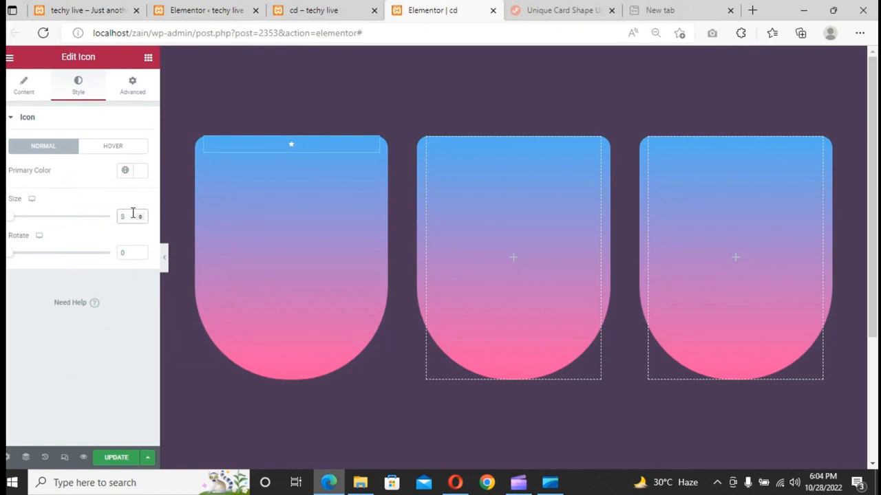
type("4")
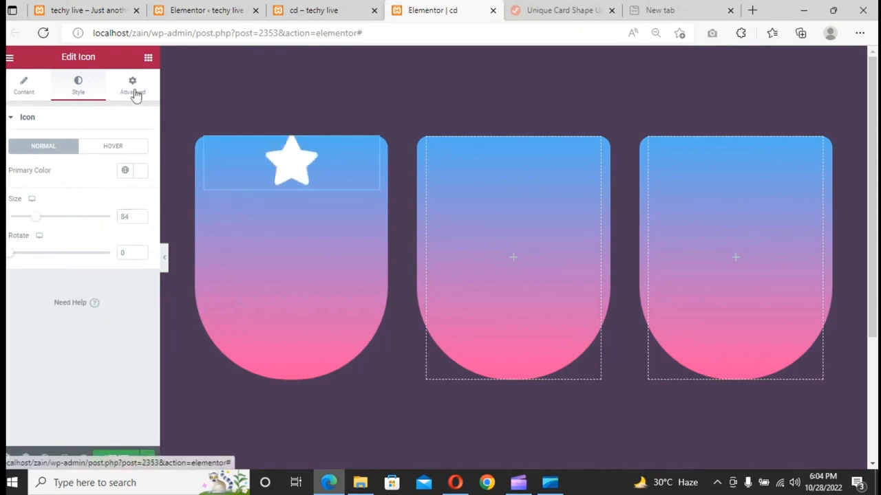
- Unlink the icon's margin and set its bottom margin to 5 px
left_click(136, 93)
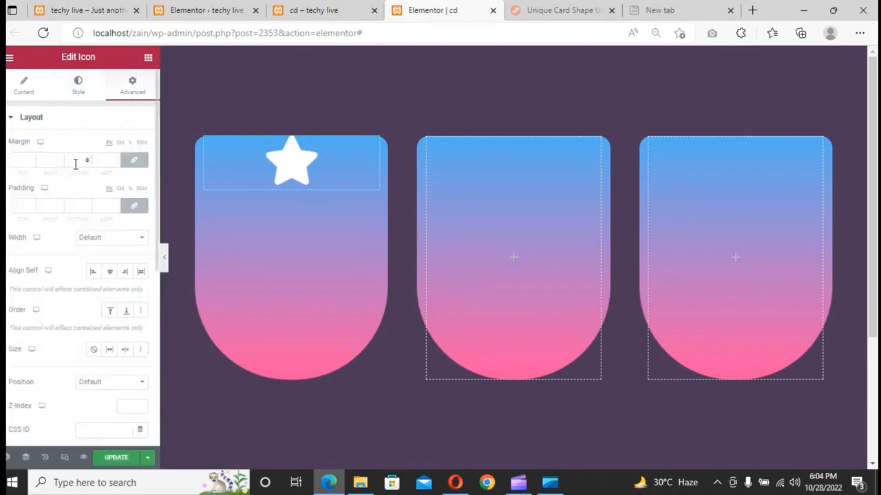
left_click(128, 162)
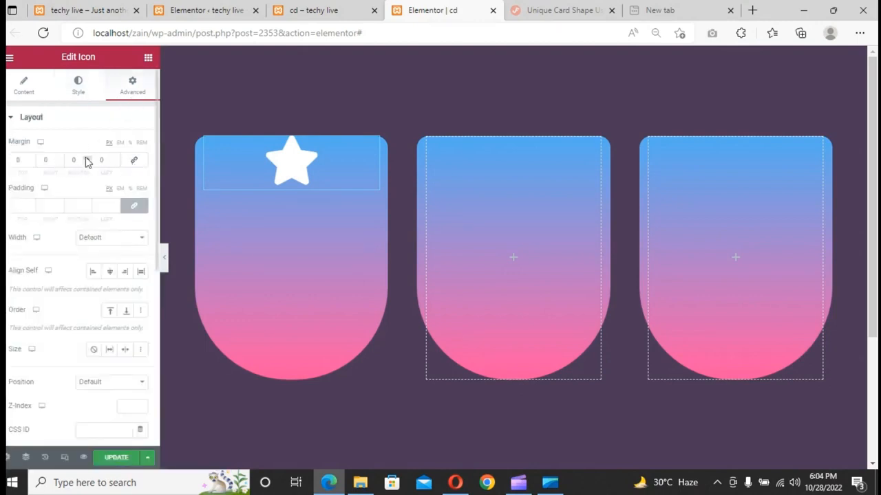
left_click(86, 158)
left_click(86, 158)
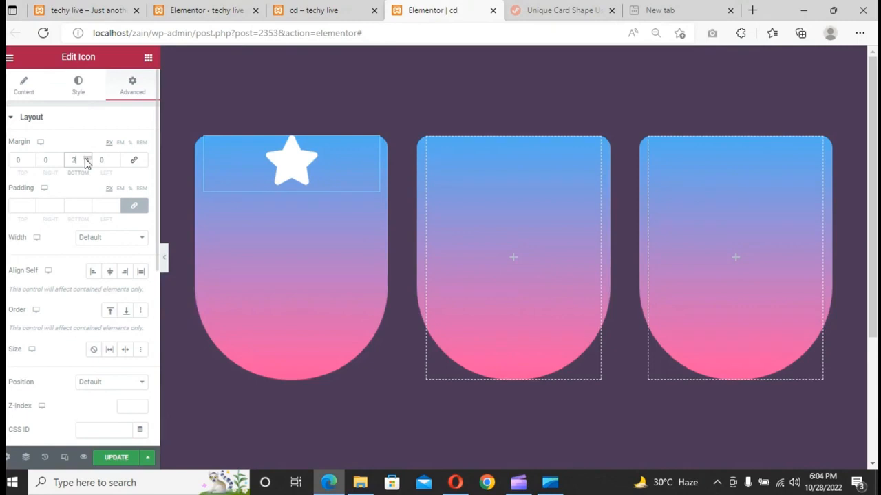
left_click(86, 158)
- Unlink the icon's padding and set the right, bottom and left padding to 10 px
left_click(132, 207)
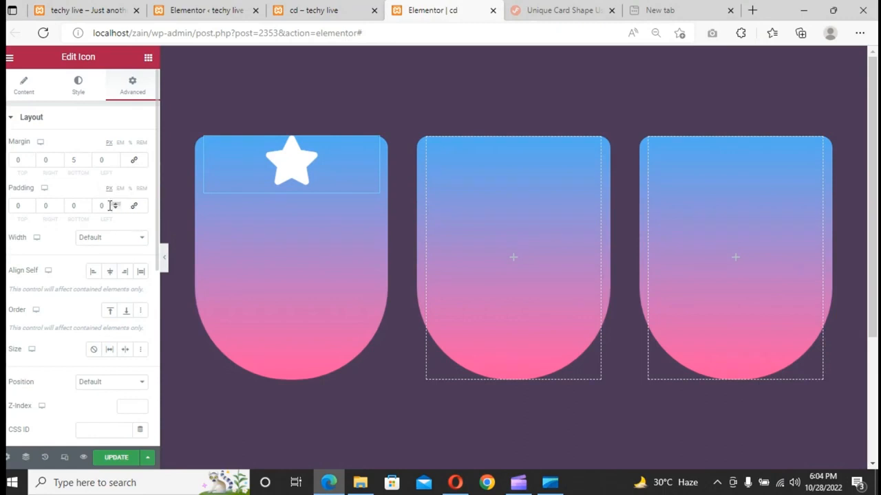
left_click(45, 205)
type("10")
left_click(71, 205)
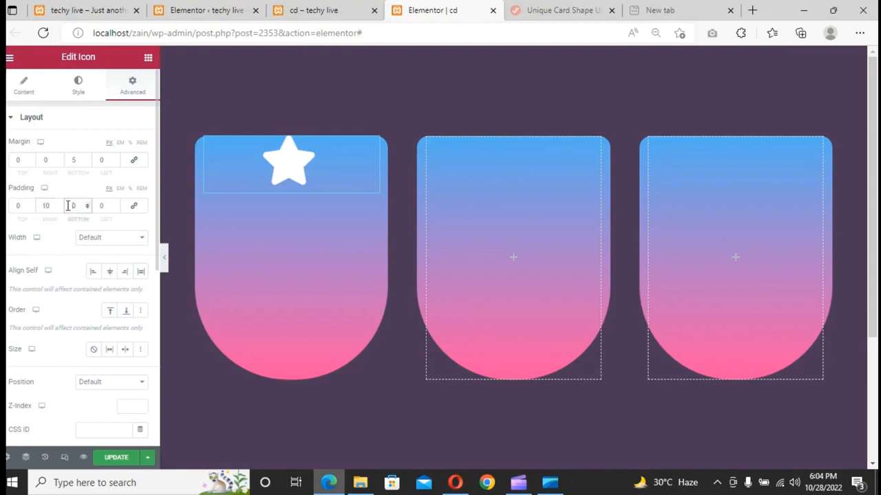
type("10")
left_click(99, 206)
type("10")
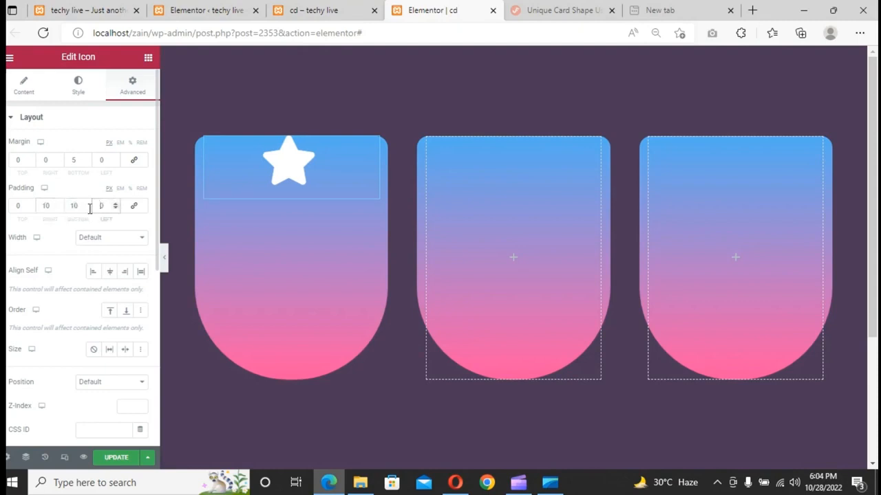
- Set the icon's width to a custom 140 px and align it to the centre
left_click(83, 238)
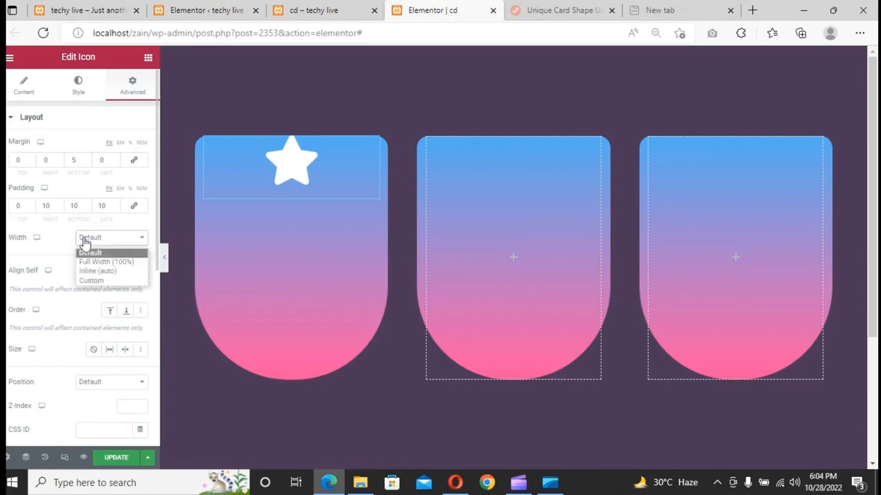
key("Escape")
left_click(84, 278)
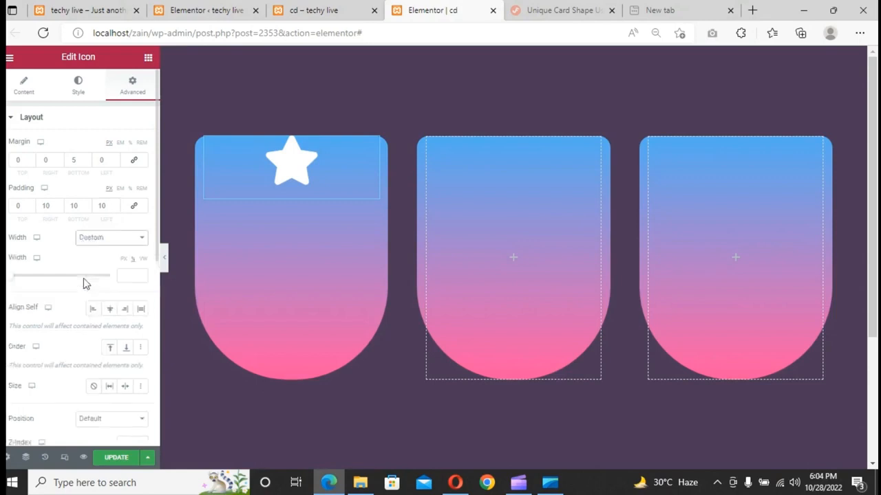
left_click(126, 275)
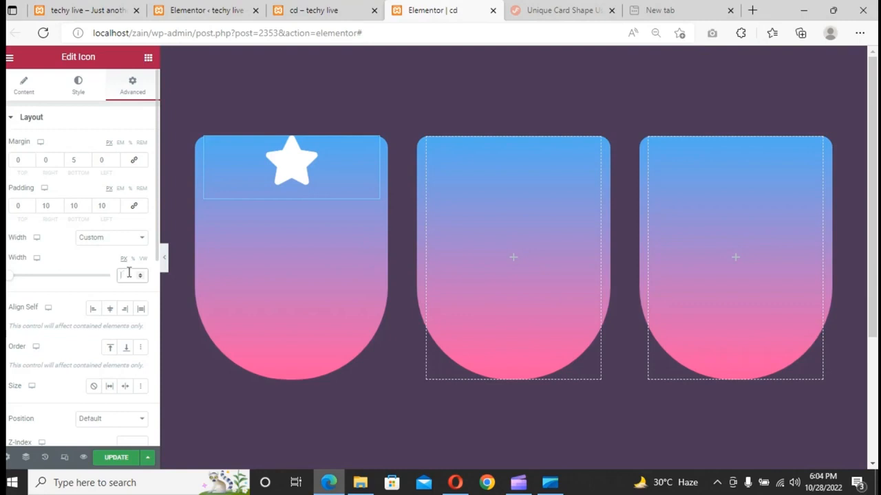
type("140")
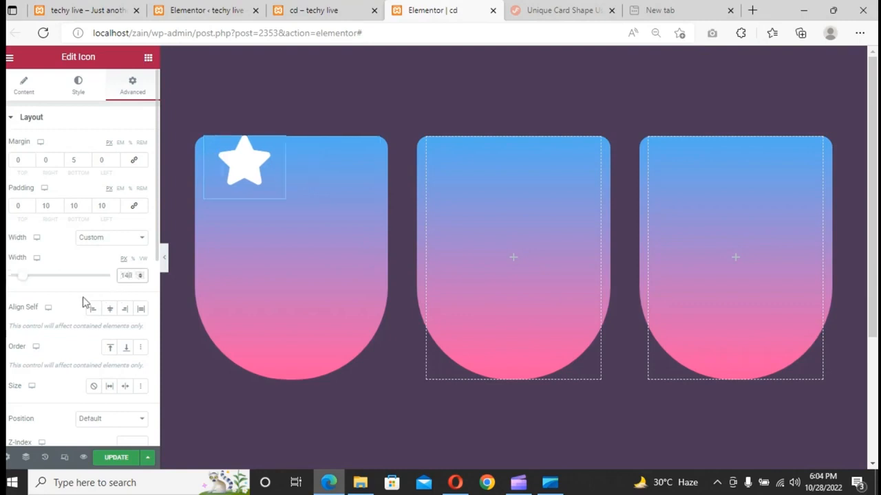
left_click(109, 309)
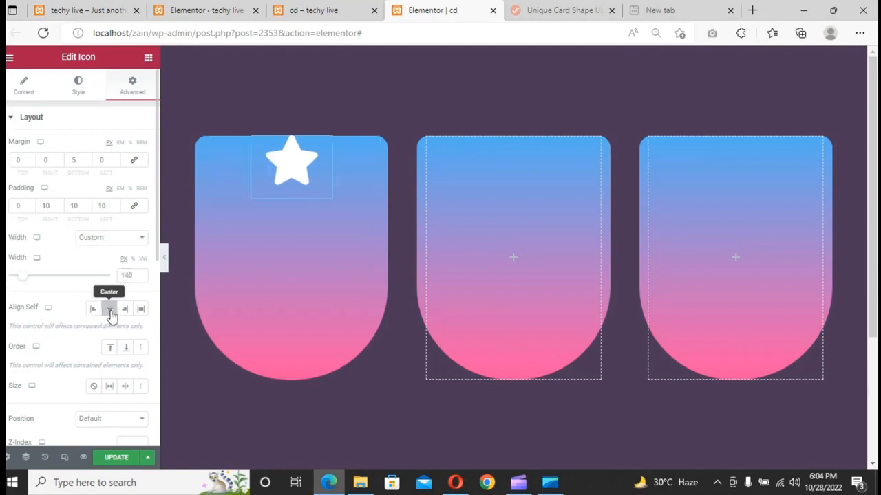
- Give the icon a classic background with colour #3c2845
scroll(97, 283, "down", 5)
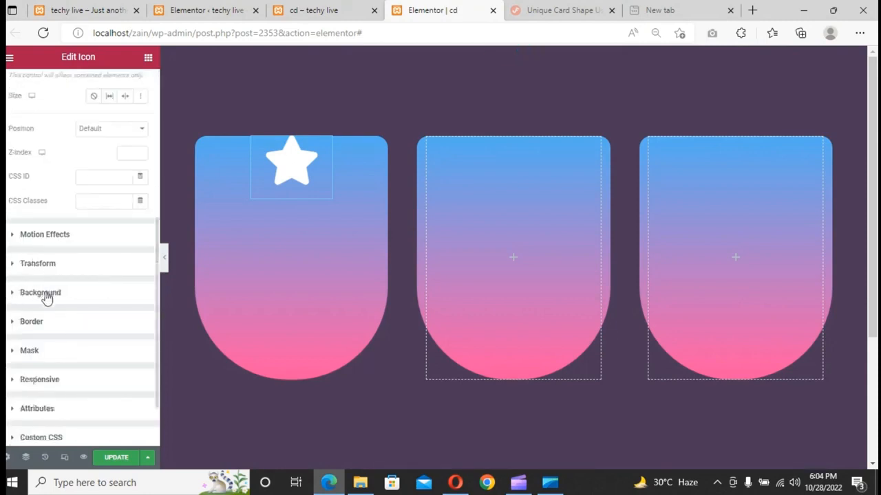
left_click(42, 292)
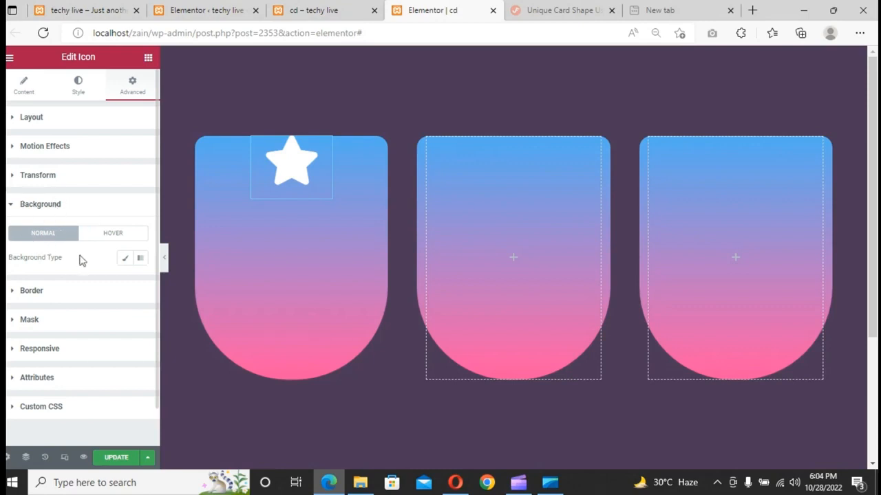
left_click(124, 260)
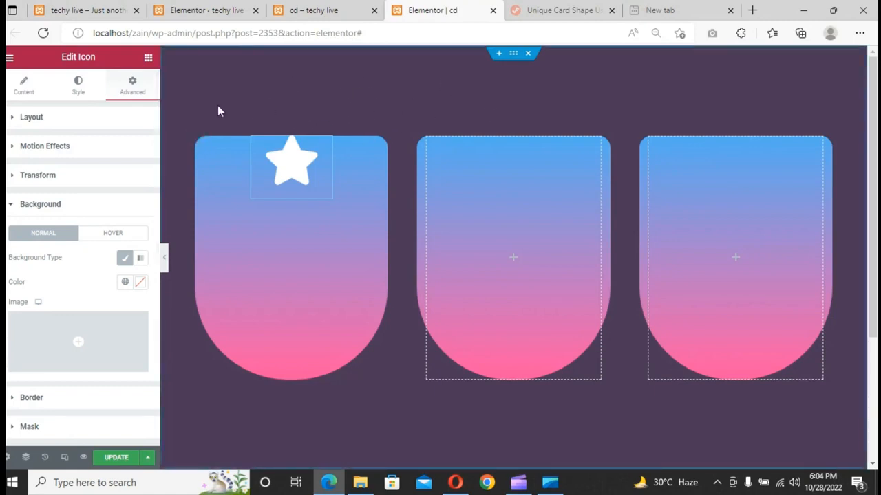
left_click(141, 282)
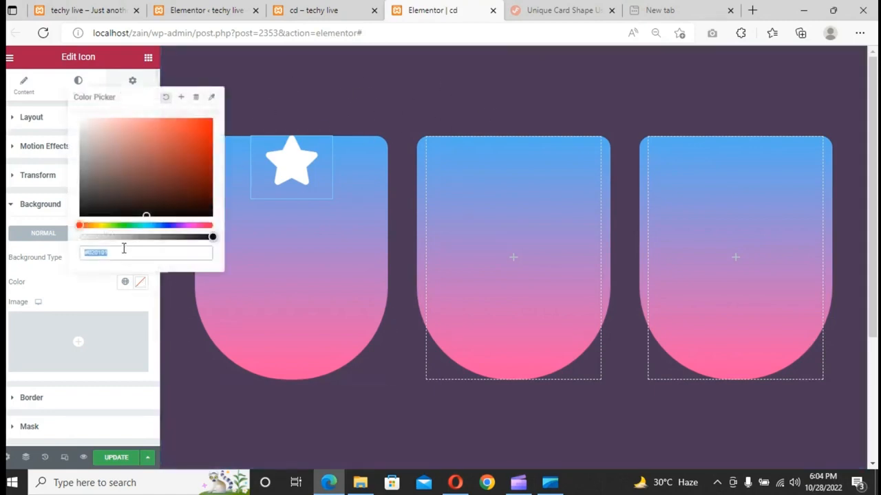
double_click(99, 247)
type("3")
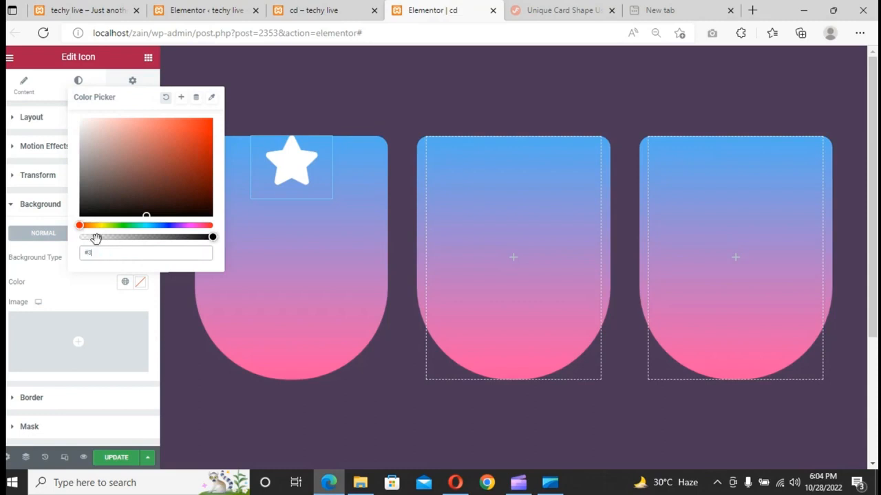
type("c284")
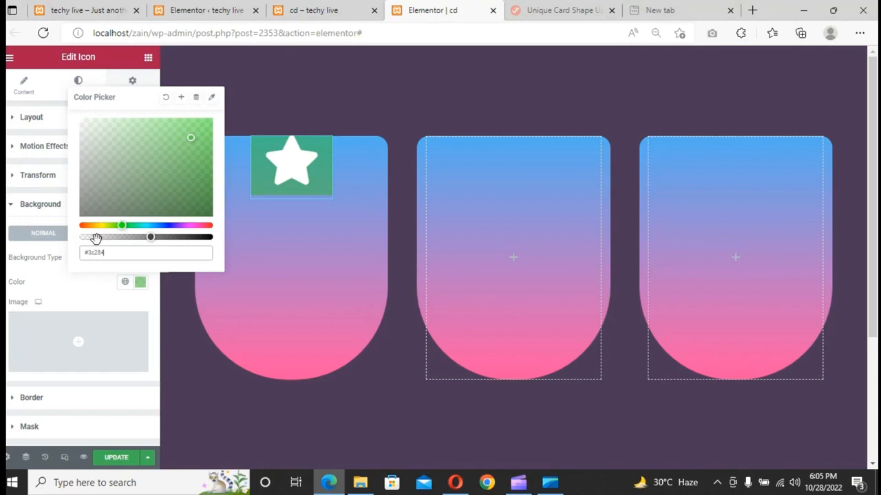
type("5")
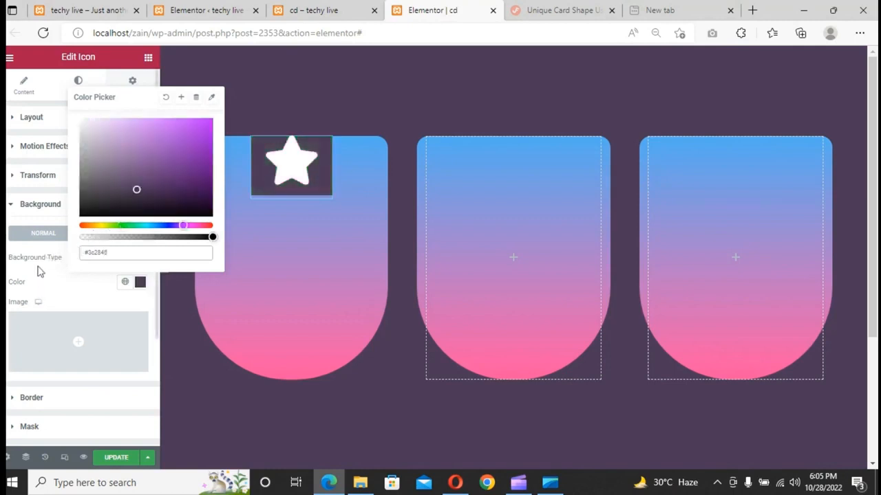
- Unlink the icon's border radius and set its bottom and left values to 100 px
scroll(17, 261, "down", 2)
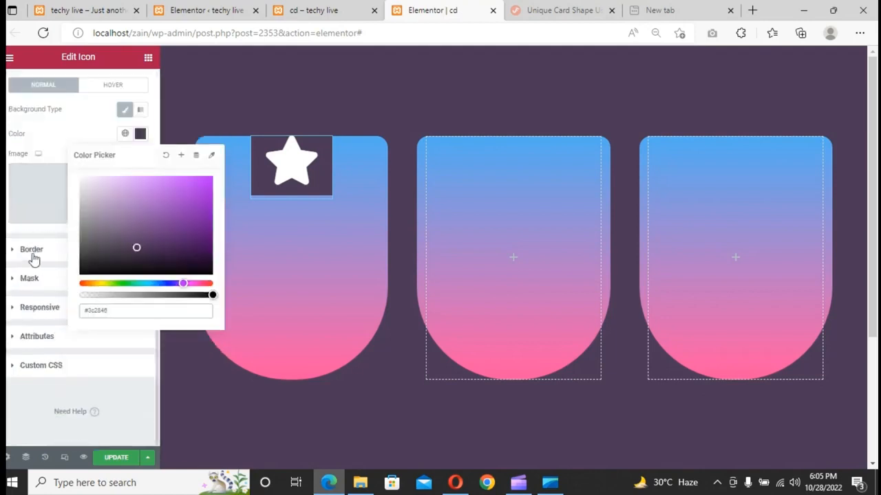
left_click(34, 258)
left_click(37, 257)
left_click(37, 257)
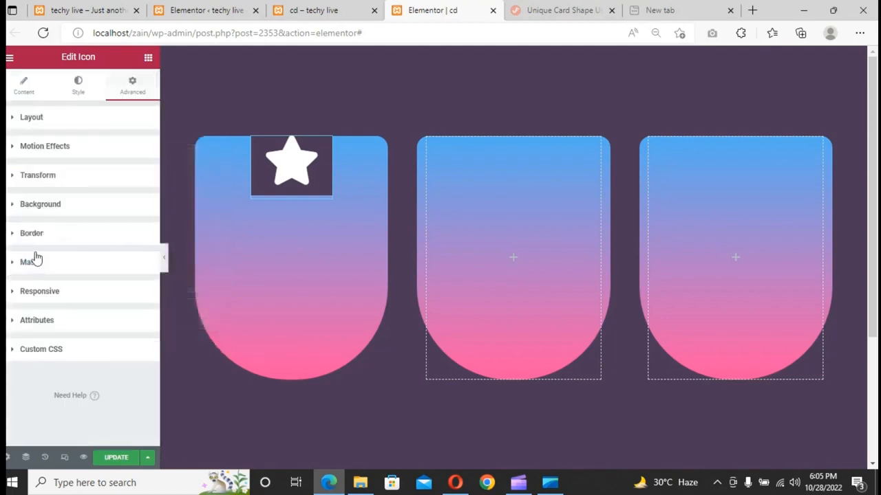
left_click(36, 258)
left_click(35, 237)
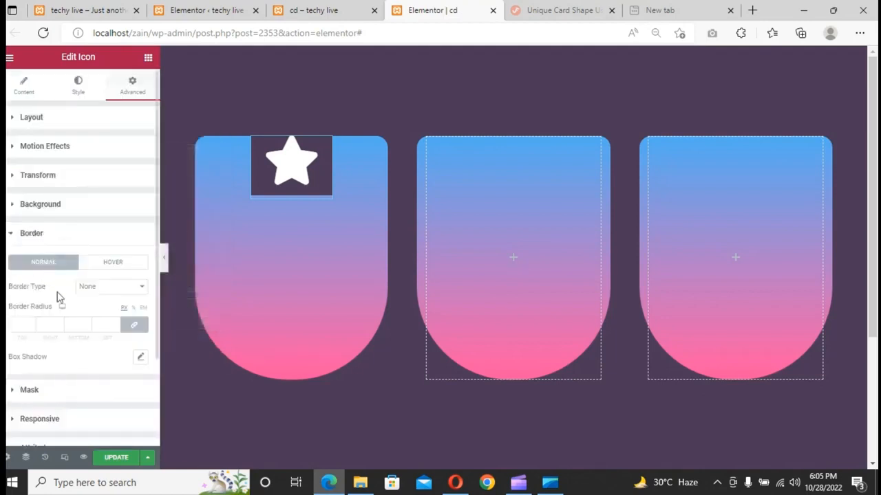
left_click(134, 324)
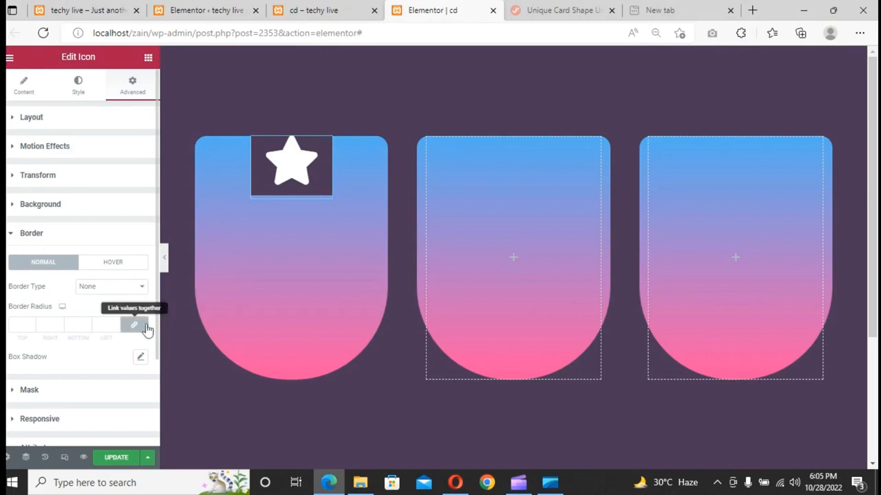
left_click(73, 326)
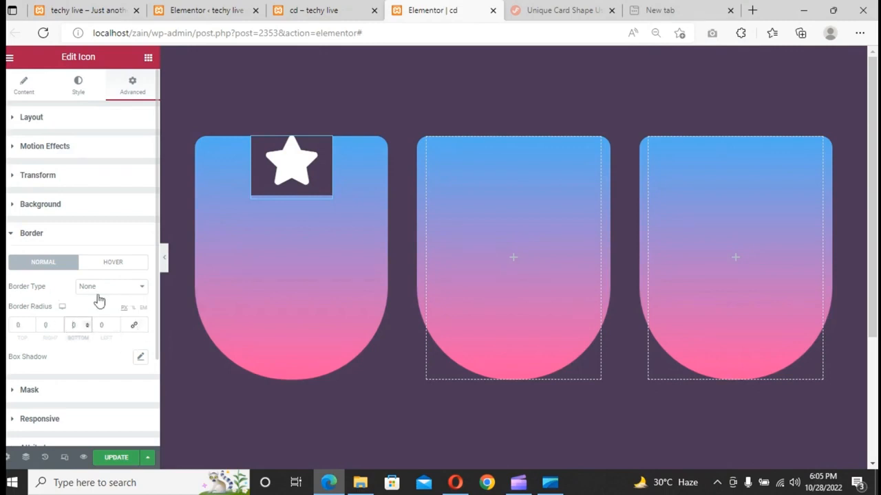
type("100")
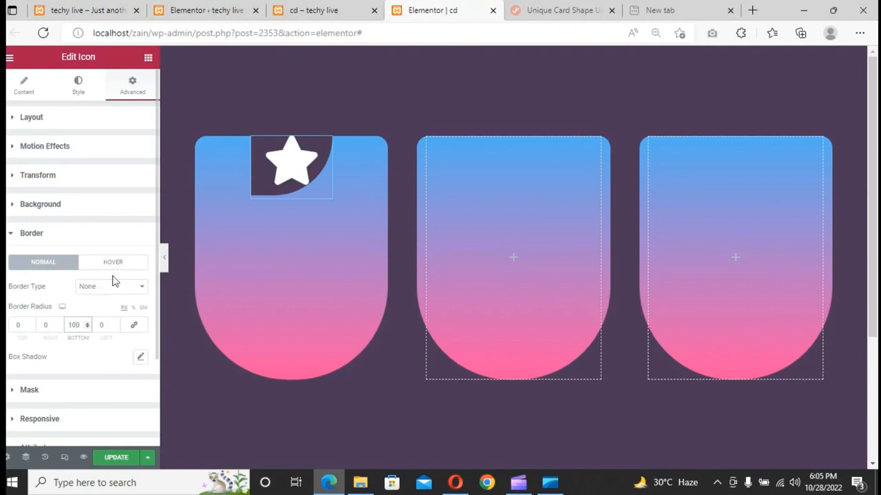
left_click(97, 326)
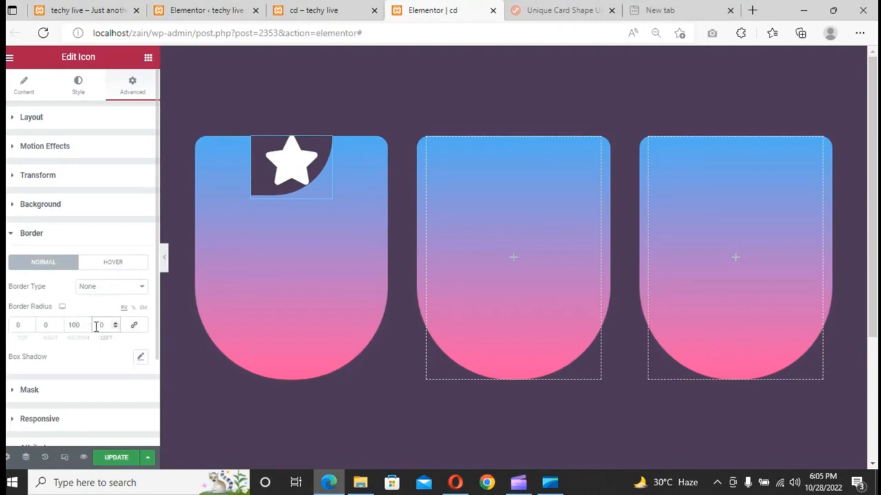
type("100")
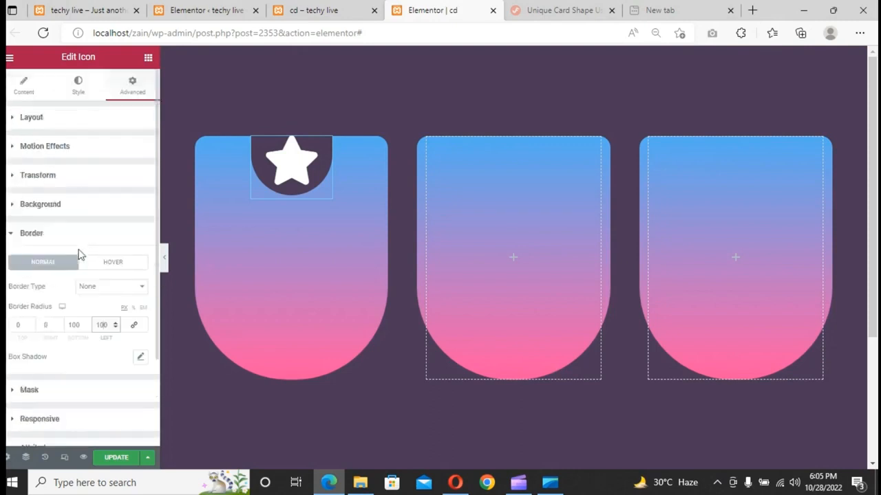
- Assign the CSS class icon-section to the icon widget
left_click(17, 119)
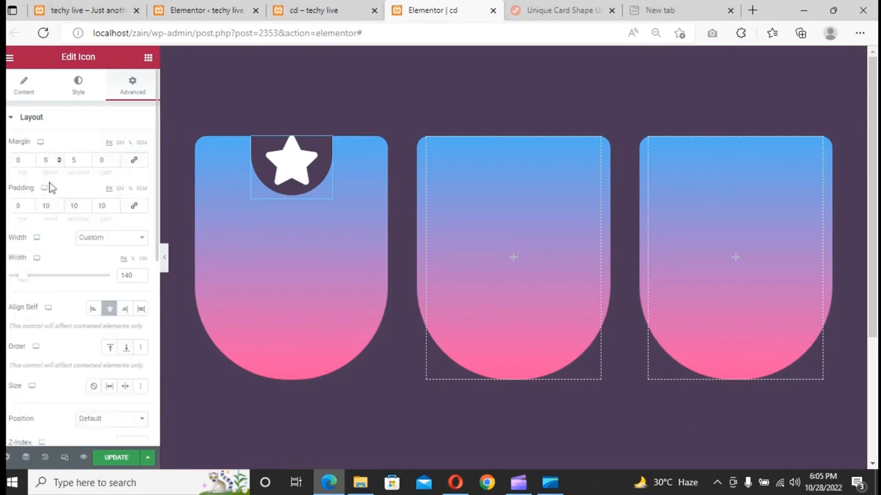
scroll(92, 238, "down", 3)
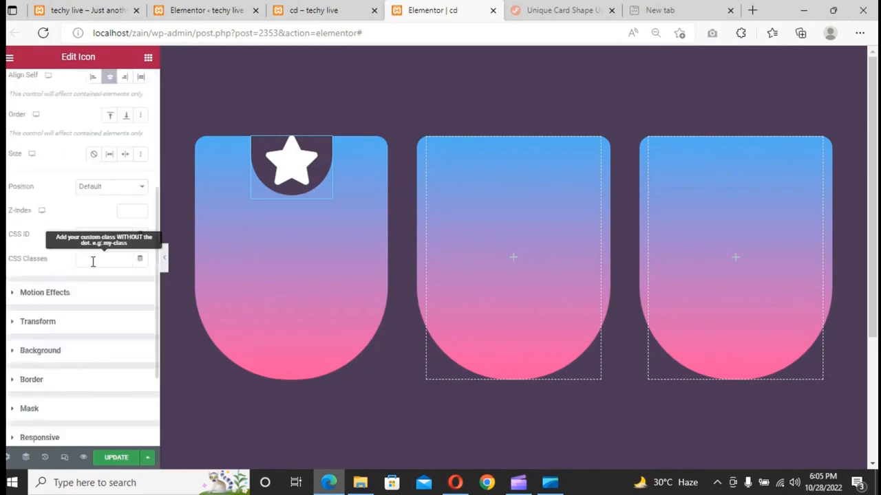
left_click(93, 261)
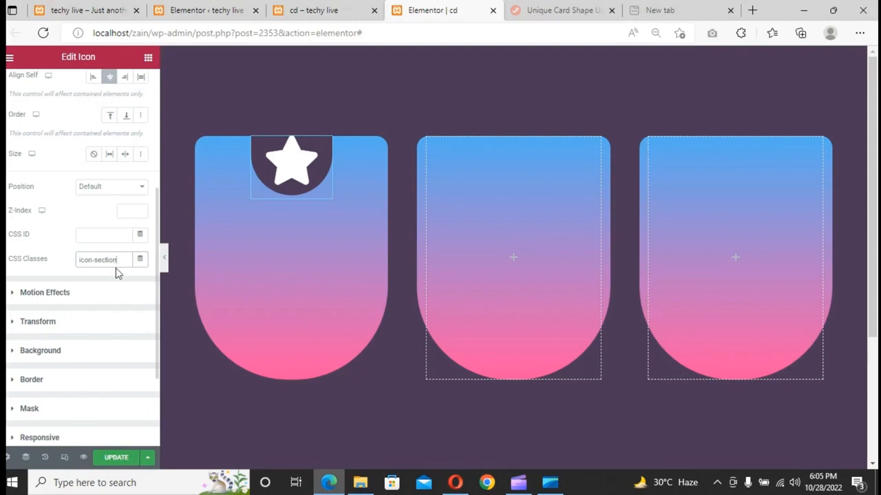
- Add a Heading widget below the icon in the first card and set its title to "Card One"
left_click(149, 60)
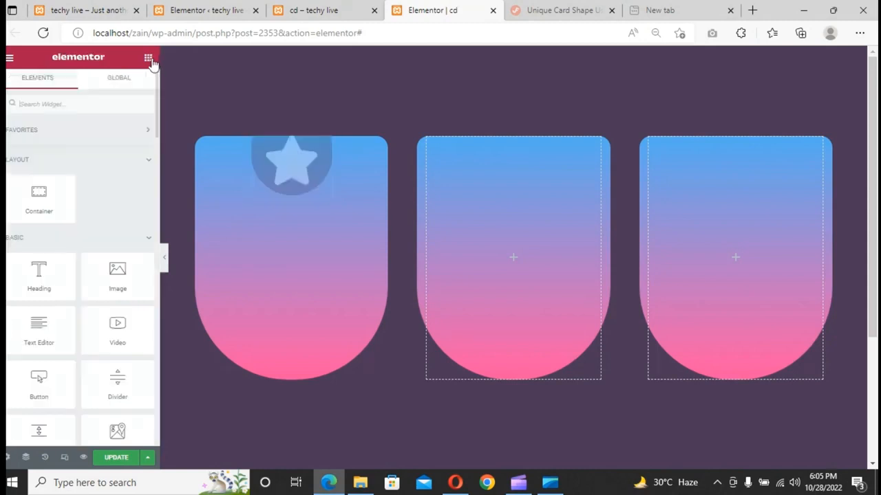
left_click_drag(38, 276, 295, 180)
left_click(116, 163)
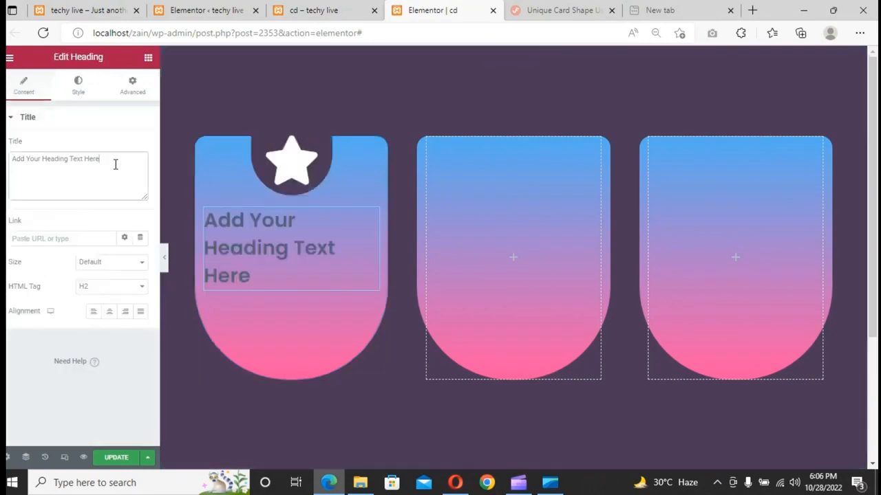
key("ctrl+a")
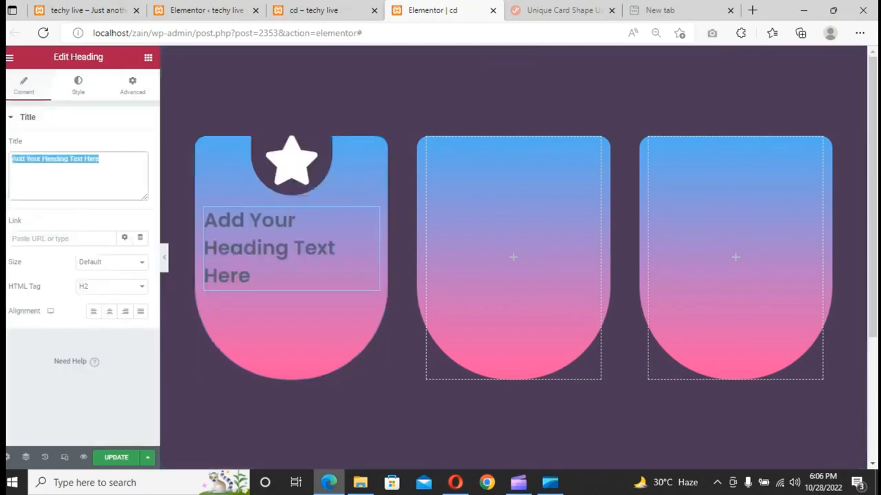
type("Ccard One")
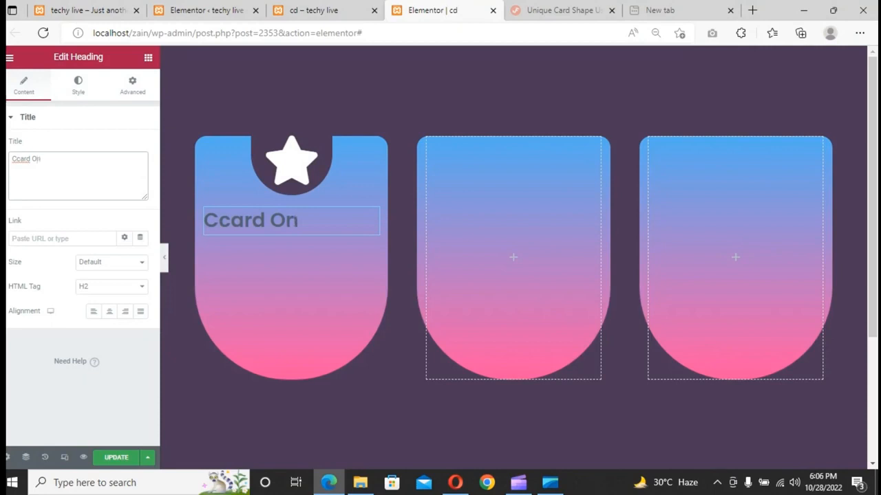
left_click(19, 158)
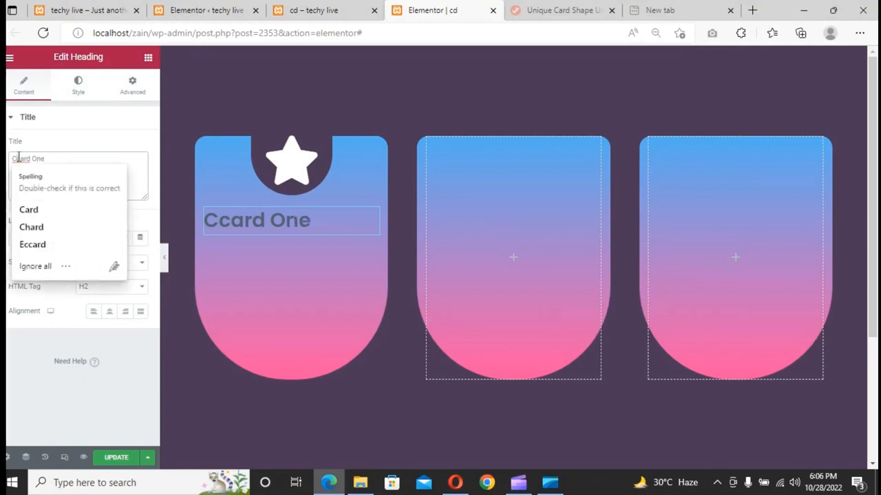
left_click(46, 211)
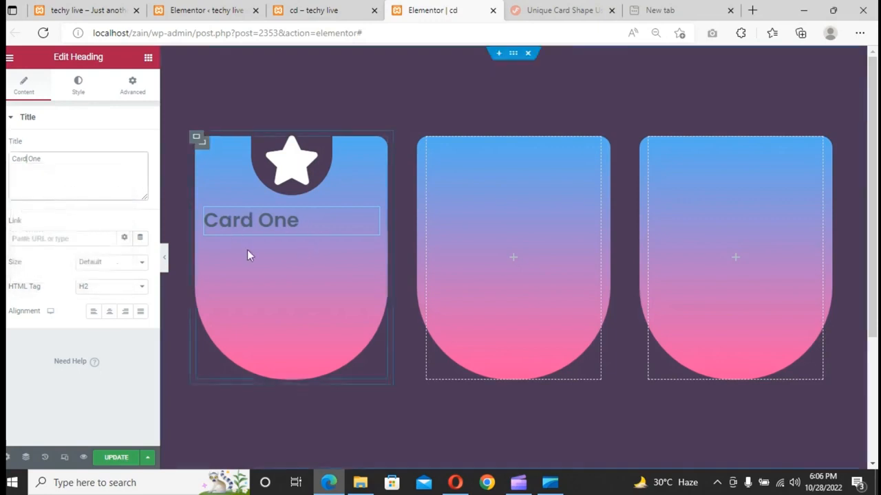
- Centre the heading and set its text colour to white #FFFFFF
left_click(109, 314)
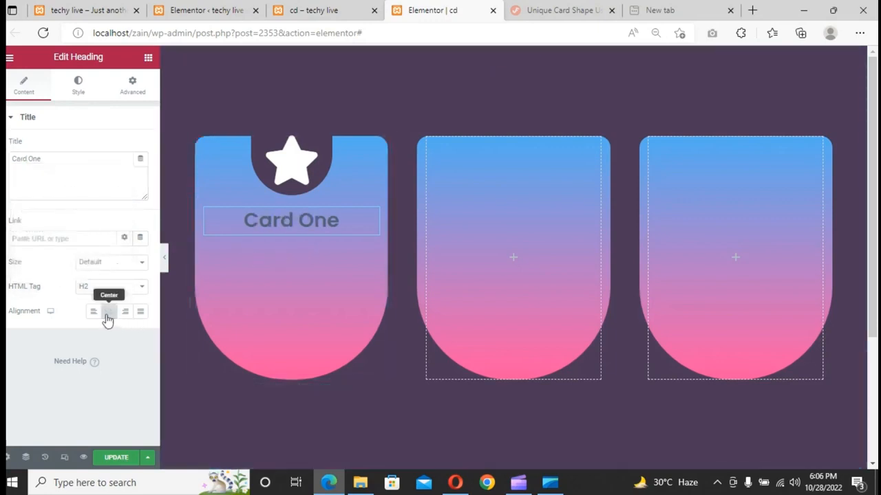
left_click(70, 91)
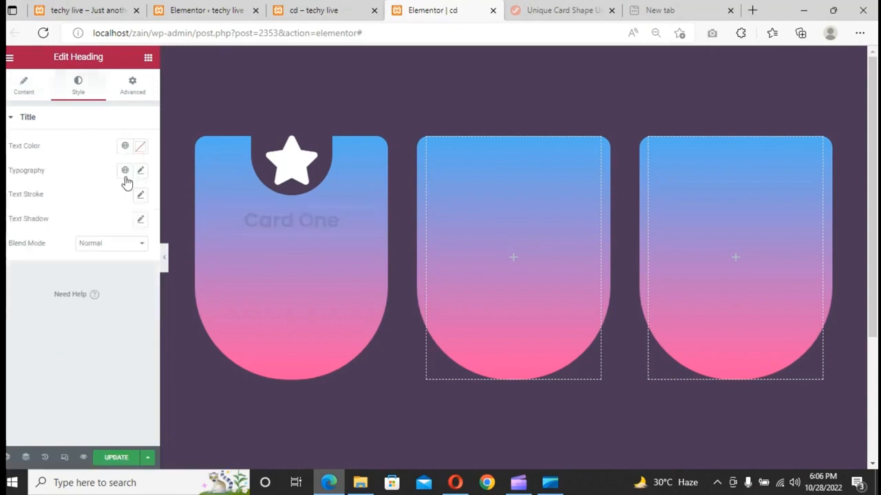
left_click(139, 146)
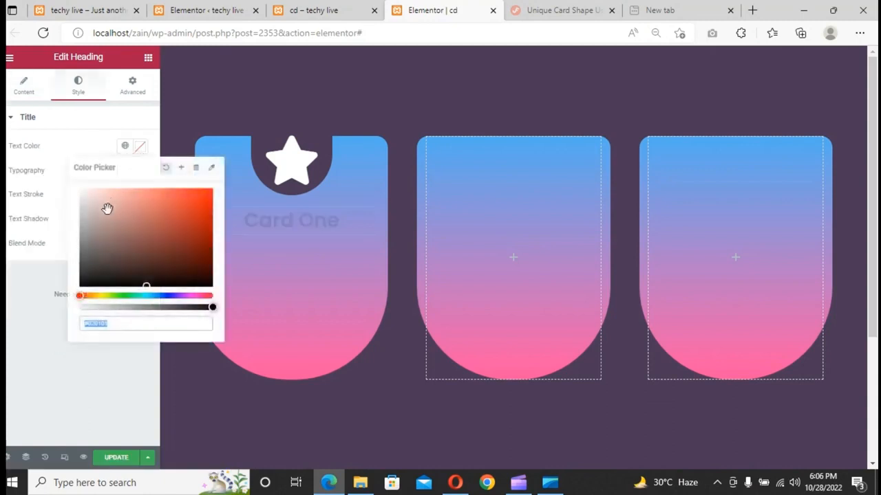
left_click_drag(108, 204, 45, 156)
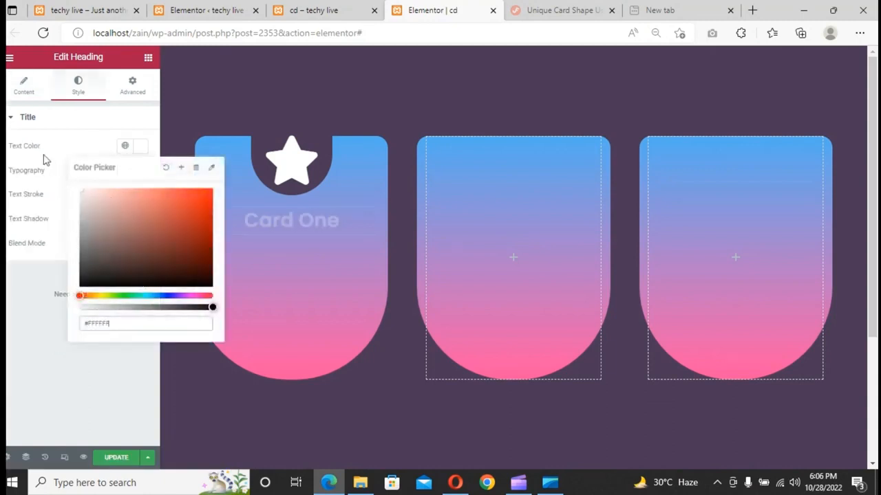
left_click(52, 143)
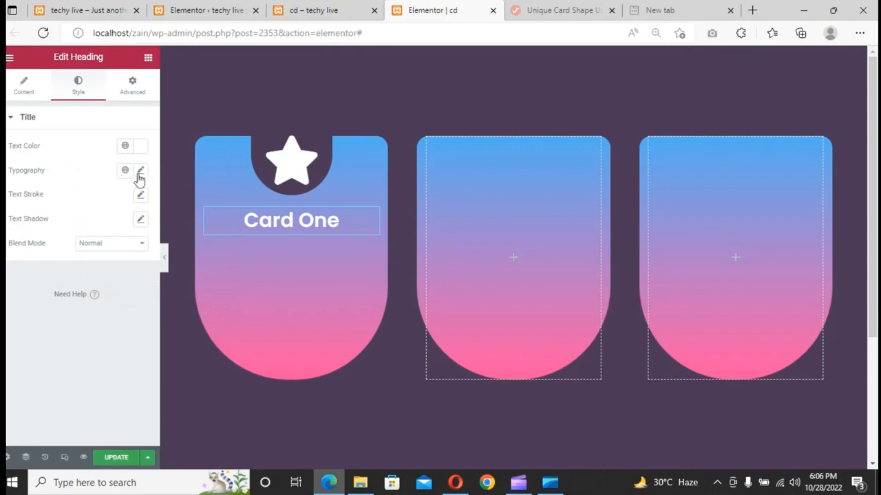
- Set the heading's typography to the Poppins family with weight 600
left_click(140, 173)
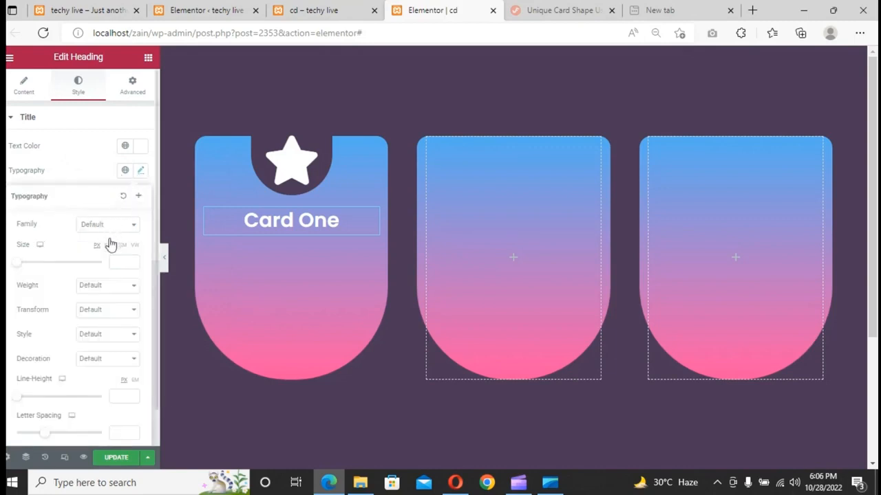
left_click(112, 226)
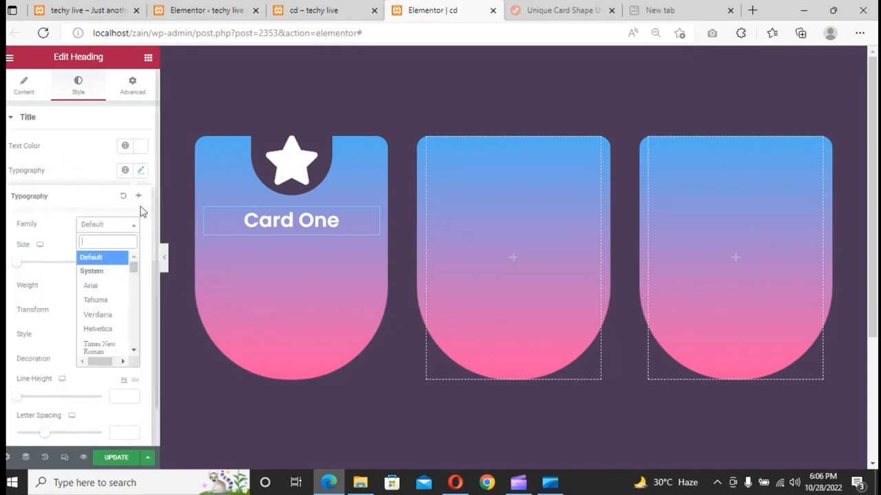
type("po")
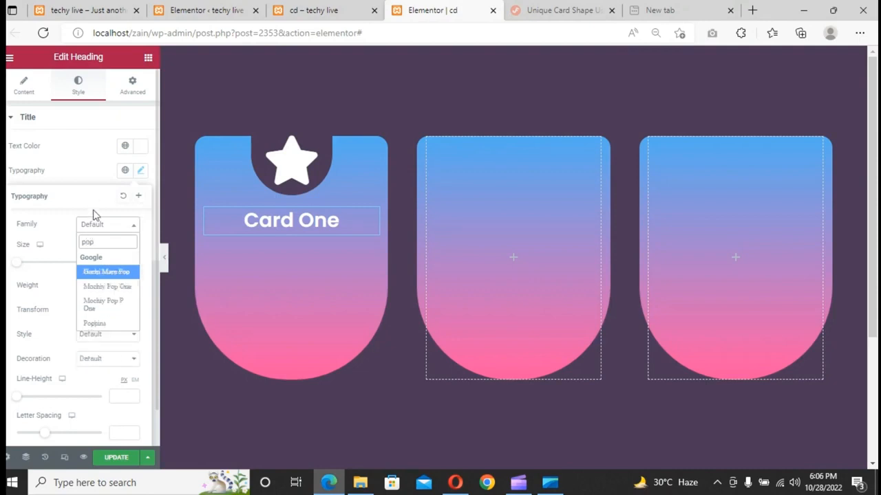
type("p")
left_click(103, 321)
left_click(100, 285)
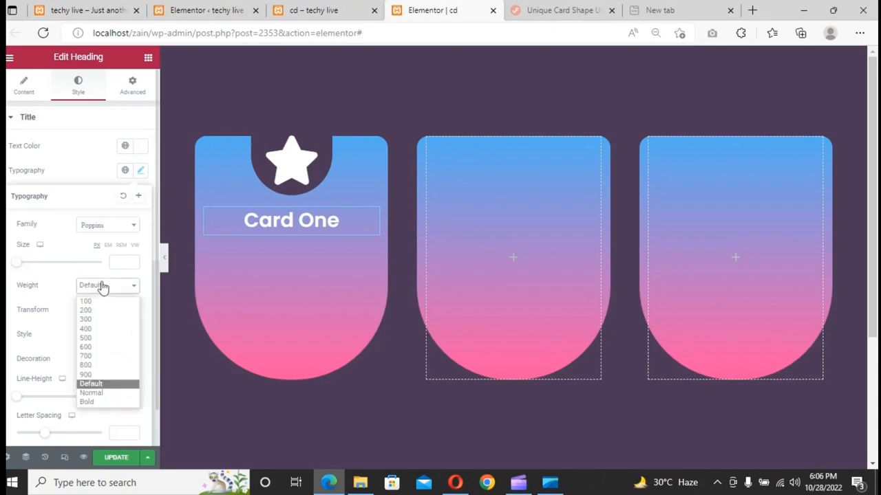
left_click(110, 347)
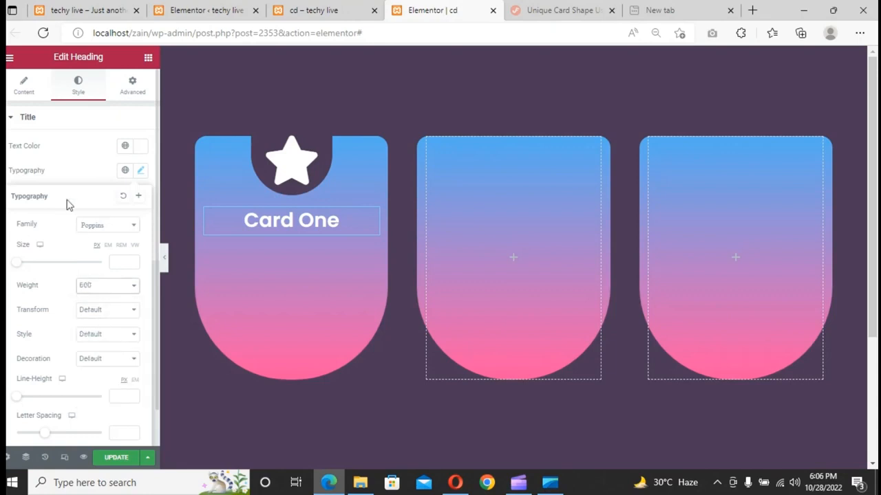
- Unlink the heading's margin values and give it a small negative bottom margin
left_click(126, 97)
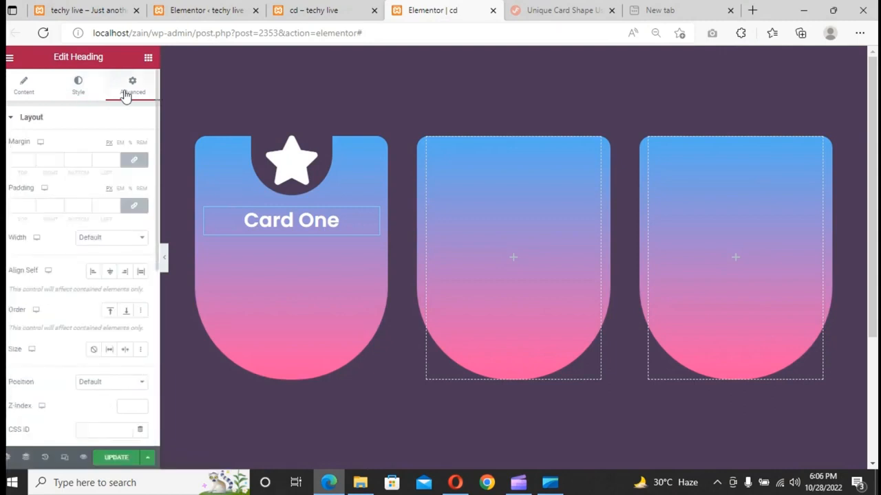
left_click(134, 160)
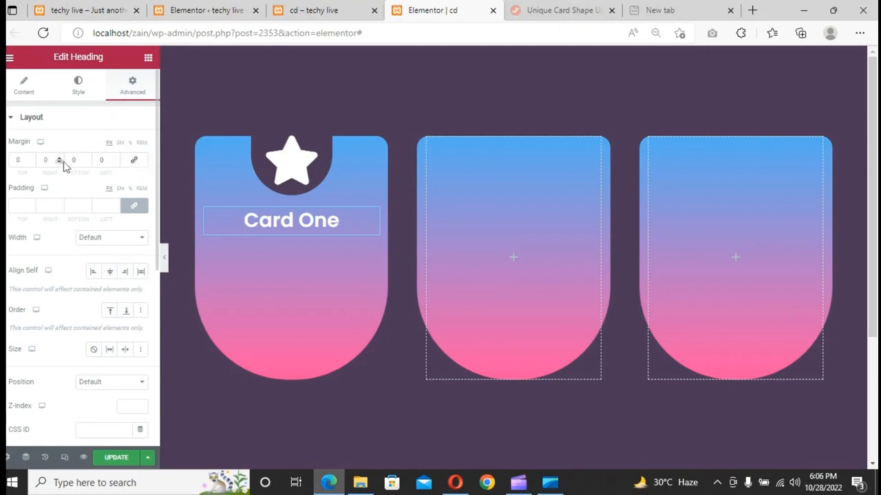
left_click(87, 160)
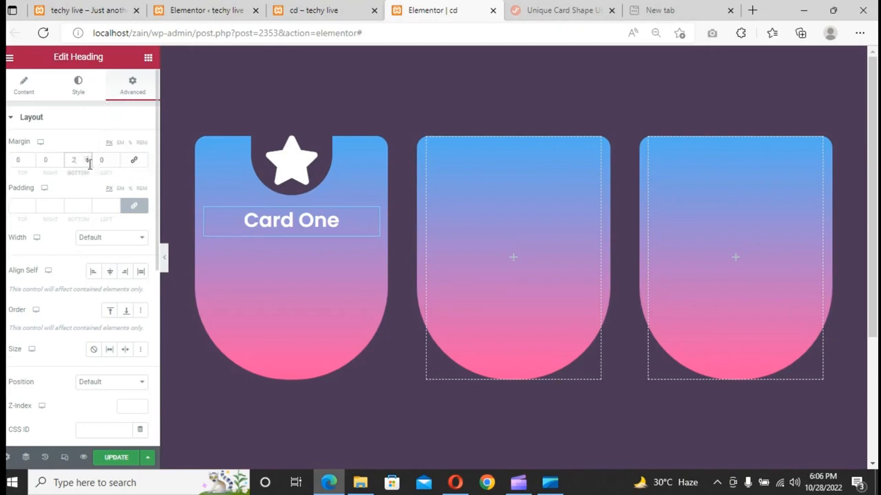
left_click(88, 163)
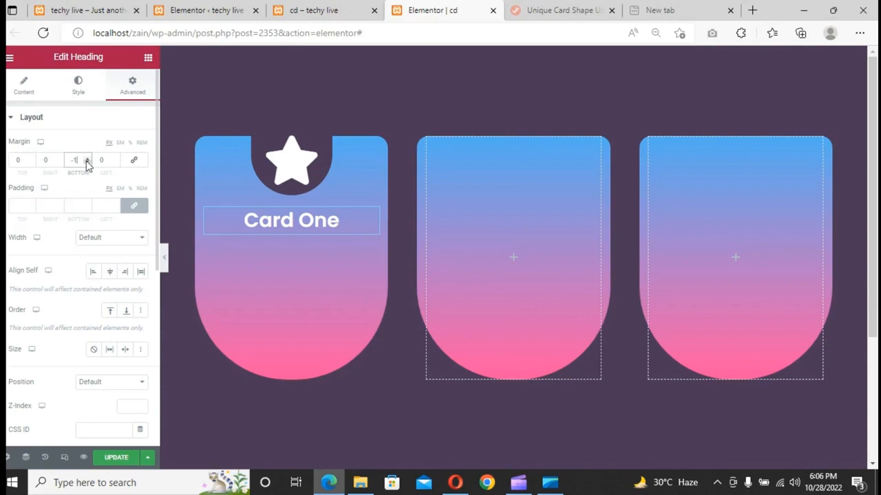
left_click(87, 163)
left_click(87, 163)
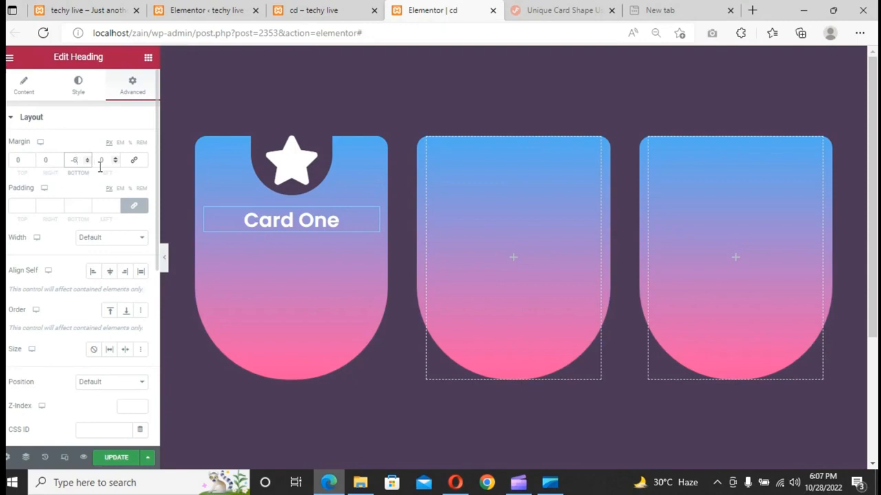
- Add a Text Editor widget below the heading in the first card and centre its text
left_click(148, 60)
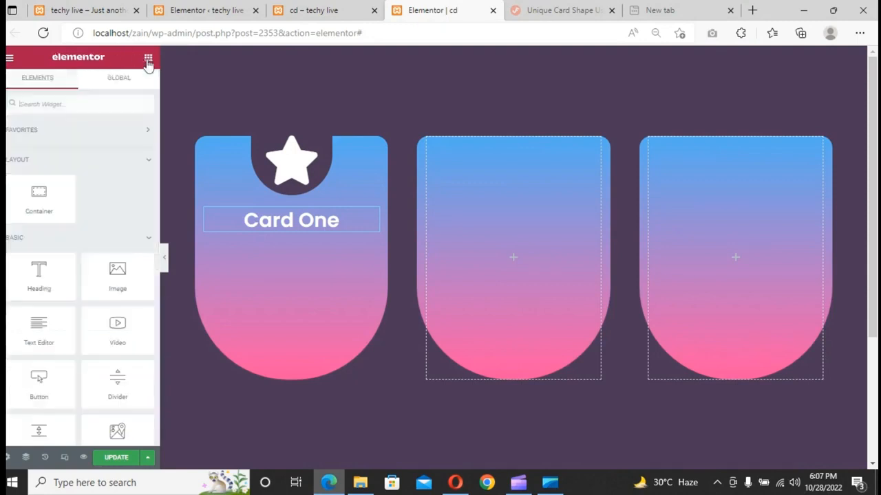
left_click_drag(43, 333, 294, 228)
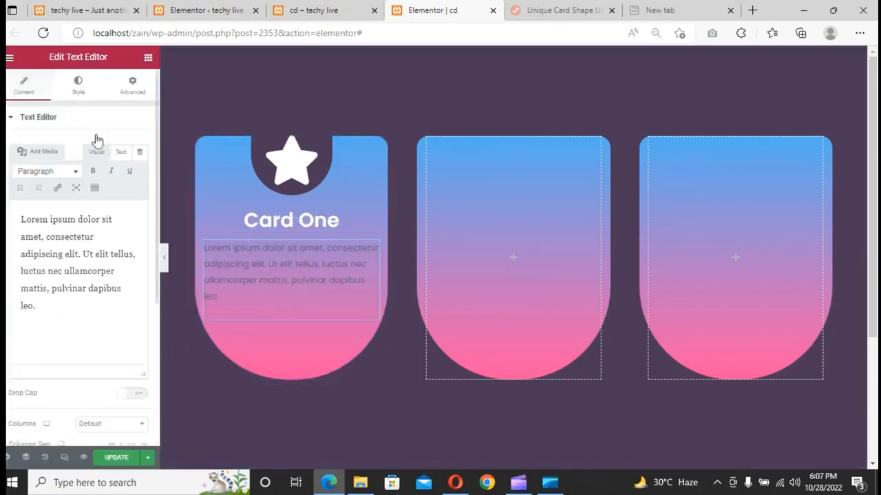
left_click(78, 86)
left_click(110, 148)
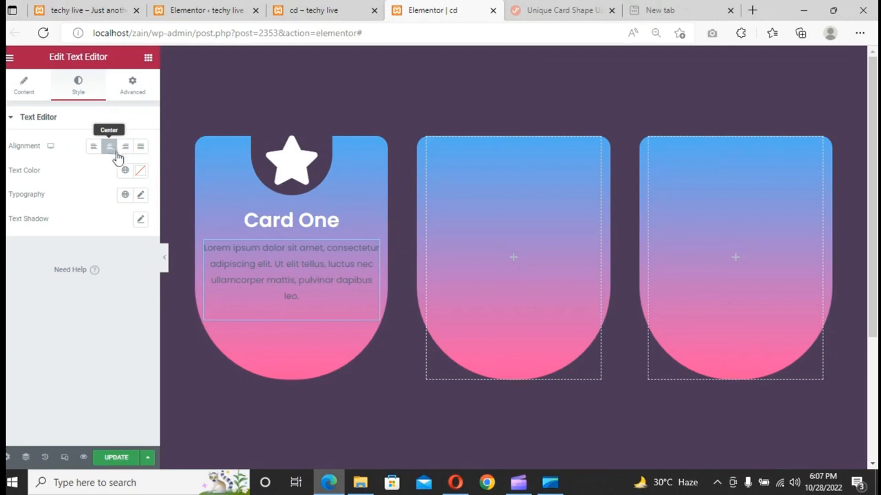
- Set the paragraph's text colour to white #FFFFFF and its typography weight to 400
left_click(140, 170)
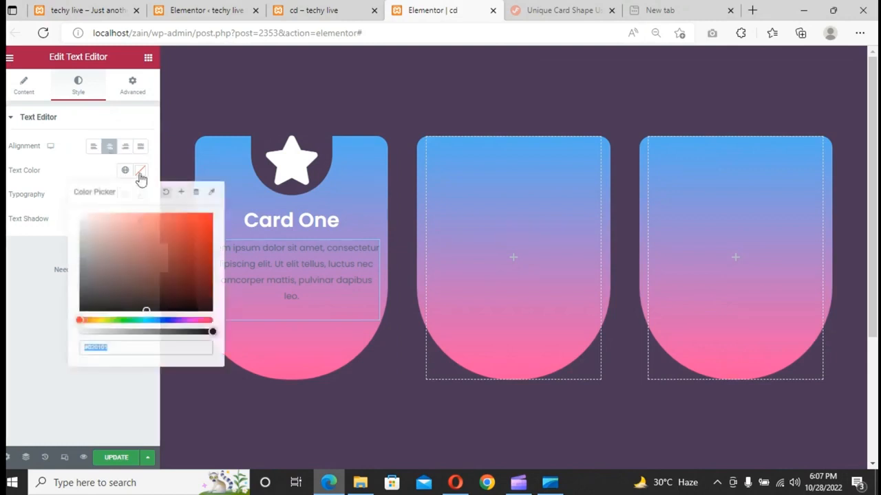
left_click_drag(141, 227, 62, 217)
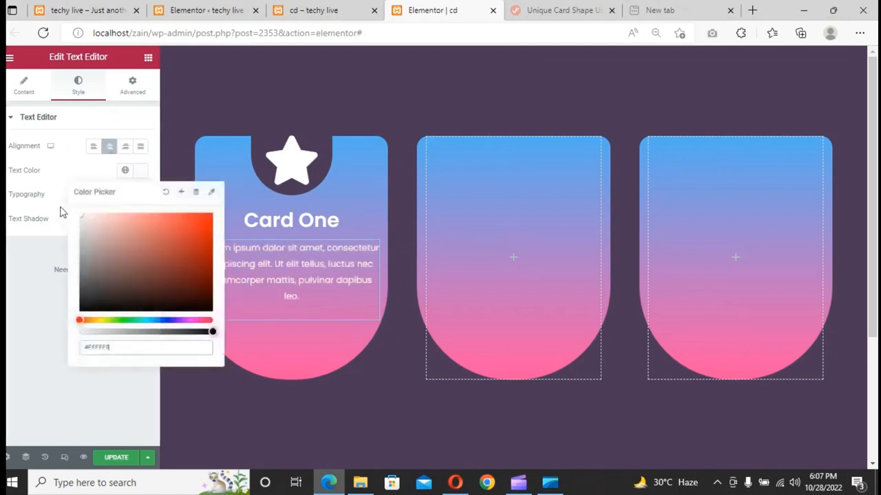
left_click(61, 121)
left_click(64, 123)
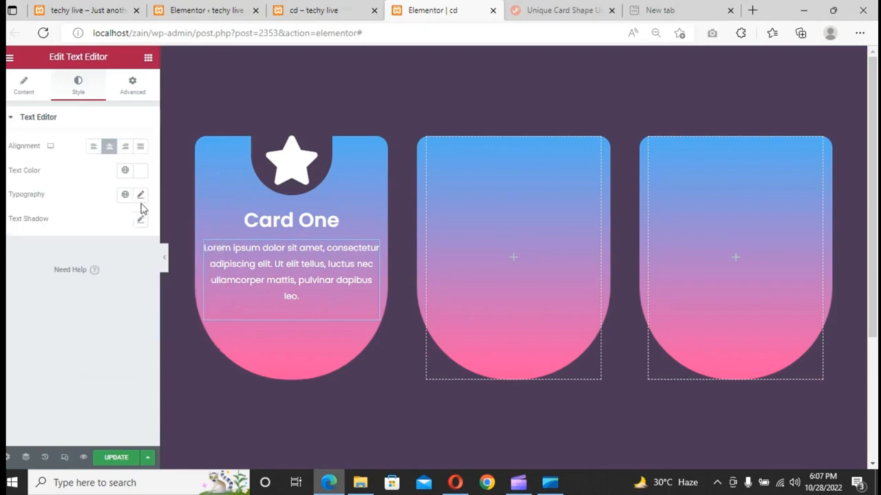
left_click(141, 195)
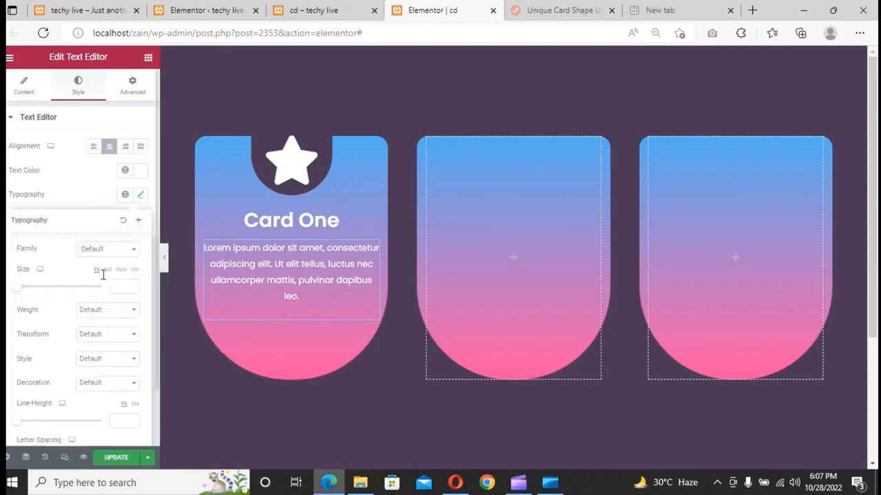
left_click(101, 313)
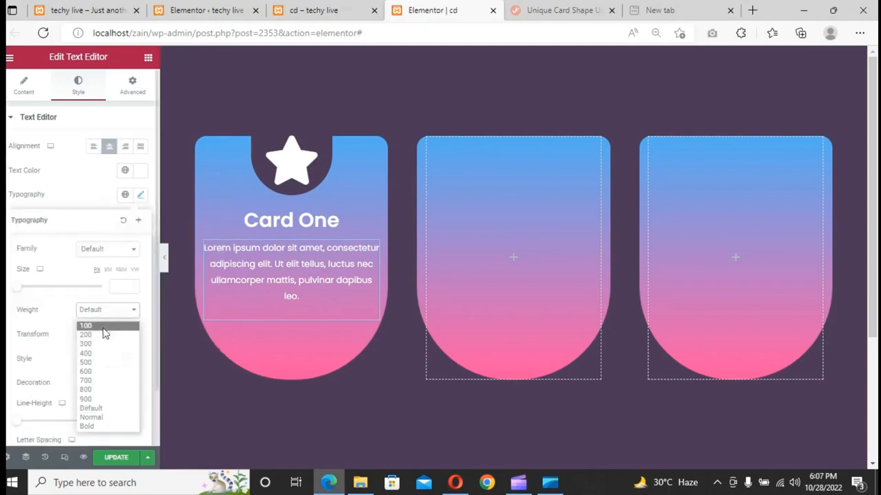
left_click(103, 356)
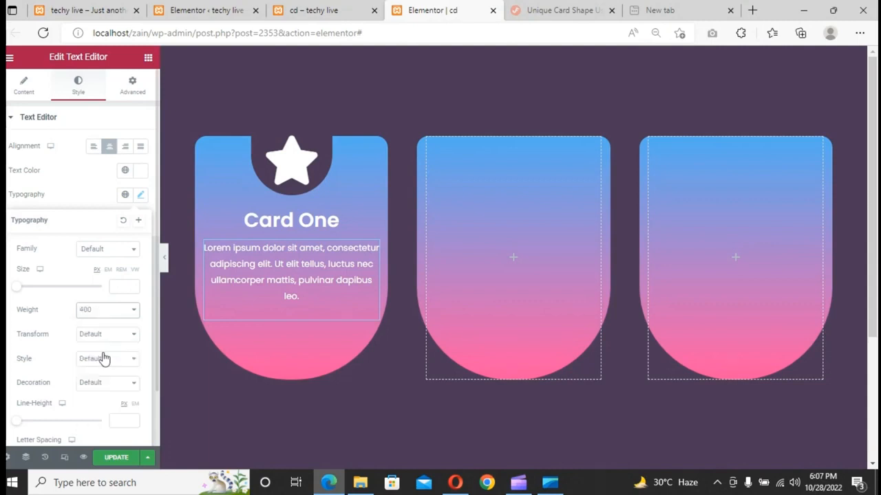
left_click(119, 287)
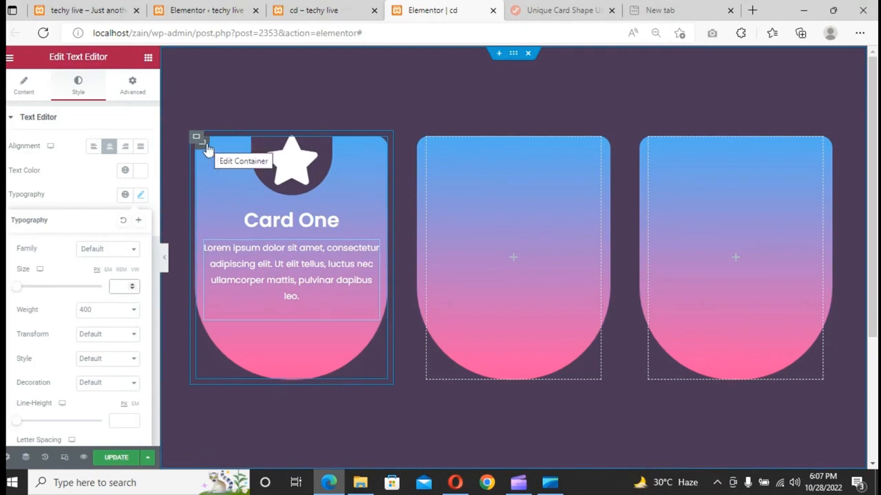
- Assign the CSS class "card" to the first card container
left_click(206, 147)
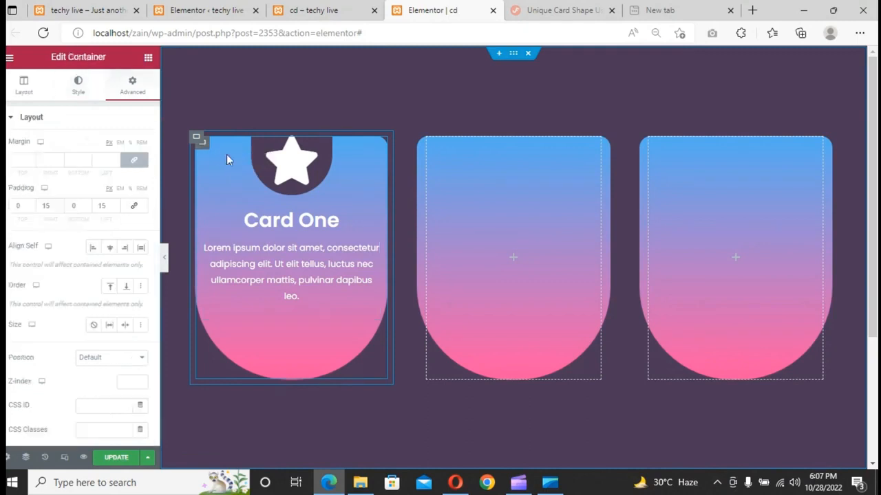
left_click(88, 96)
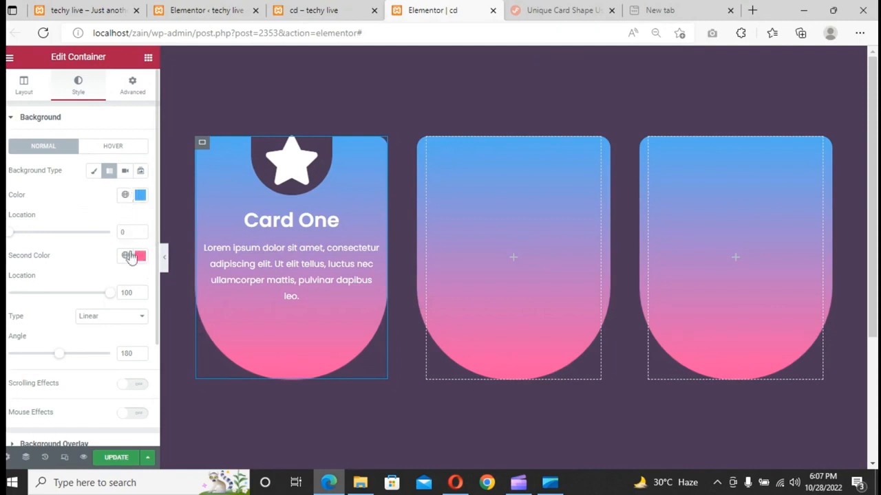
left_click(128, 98)
scroll(84, 305, "down", 5)
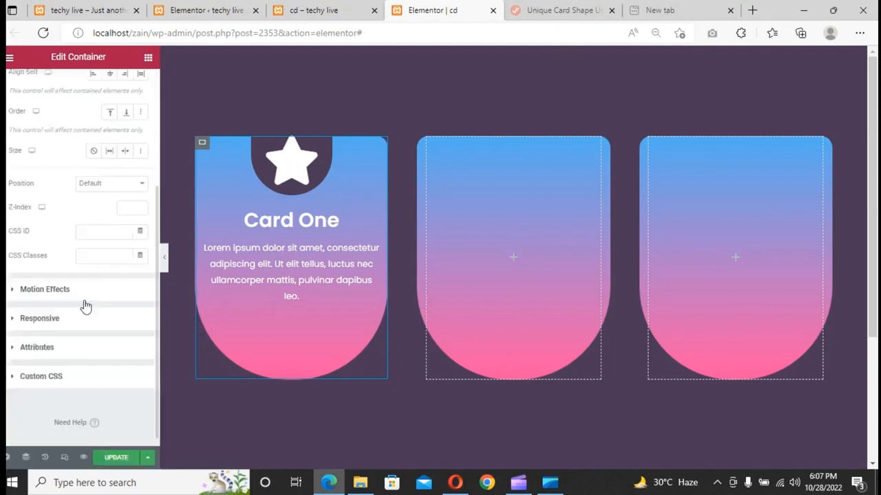
left_click(87, 260)
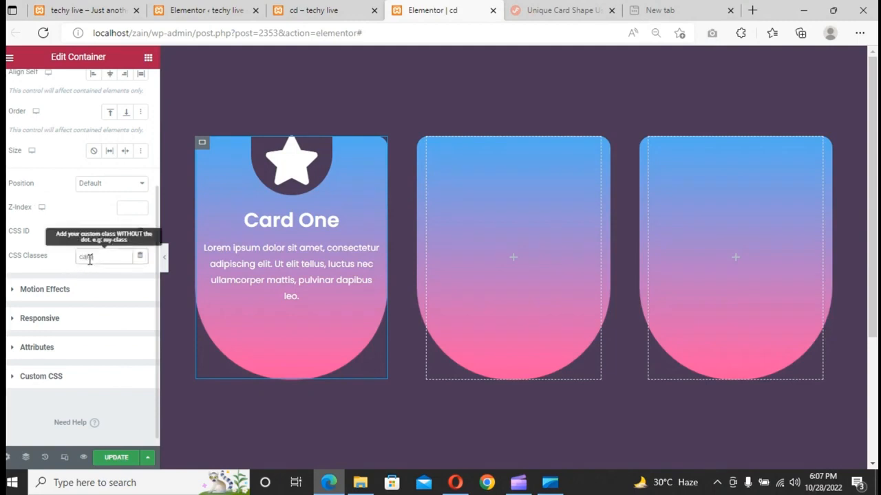
type("card")
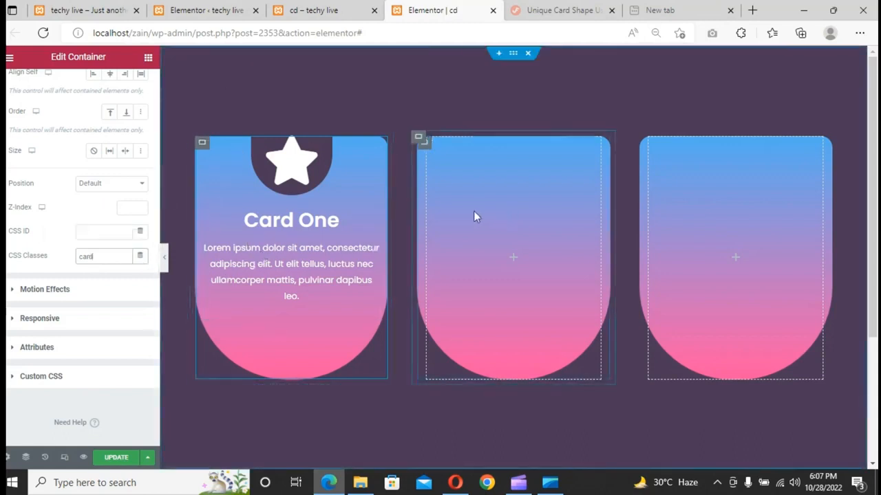
- Duplicate the finished first card container twice
right_click(198, 142)
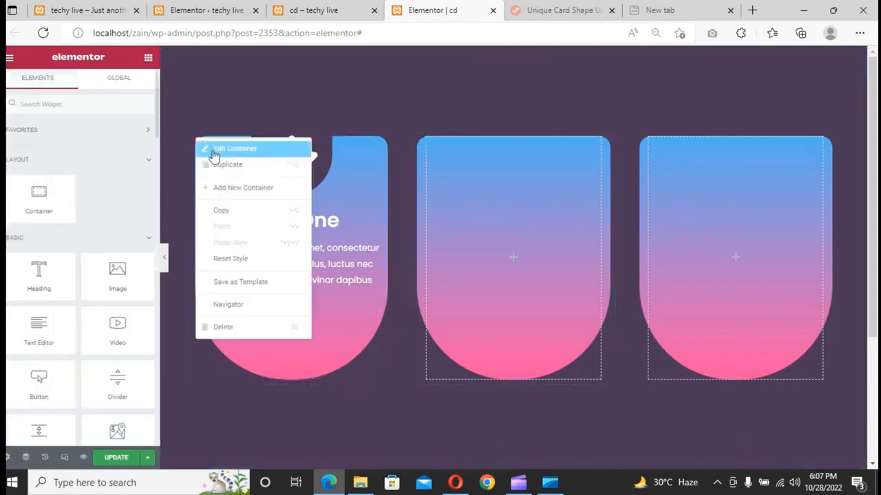
left_click(218, 165)
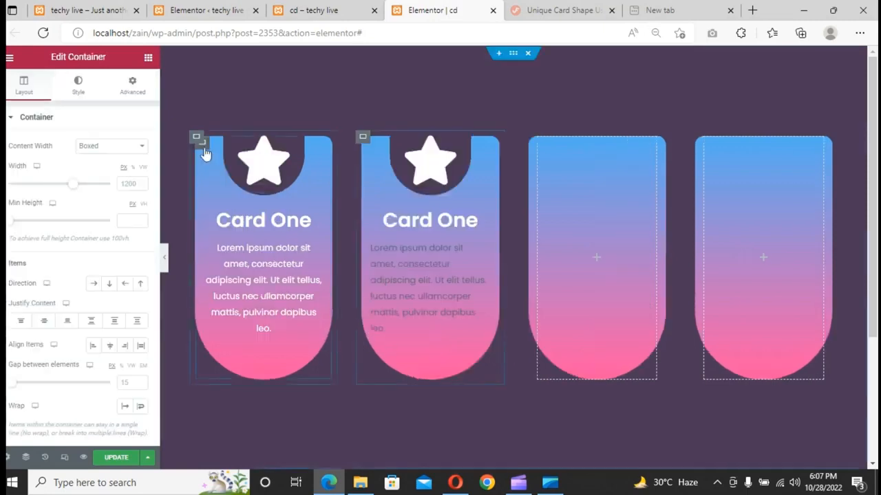
right_click(198, 142)
left_click(211, 165)
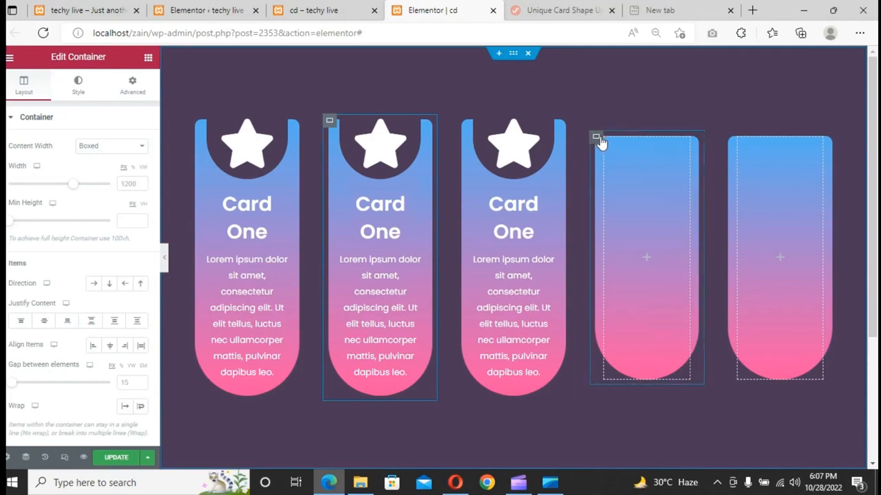
- Delete the empty placeholder card containers so only the three finished cards remain in the row
right_click(600, 139)
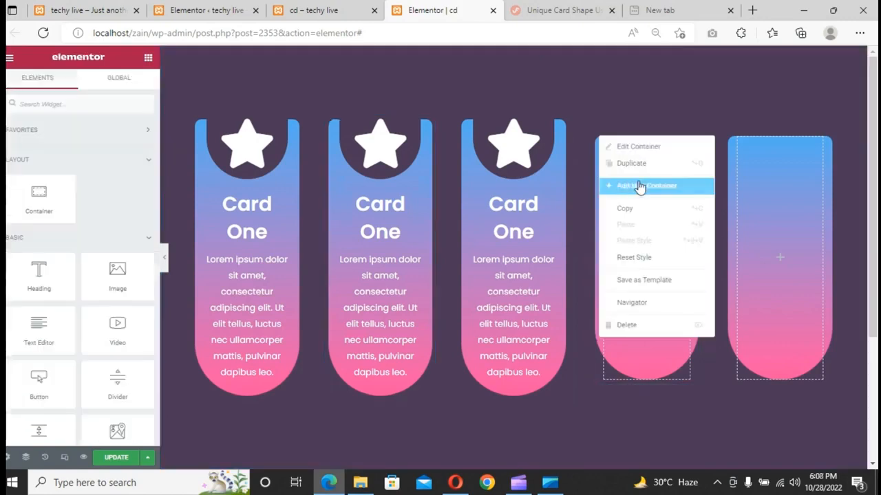
left_click(680, 164)
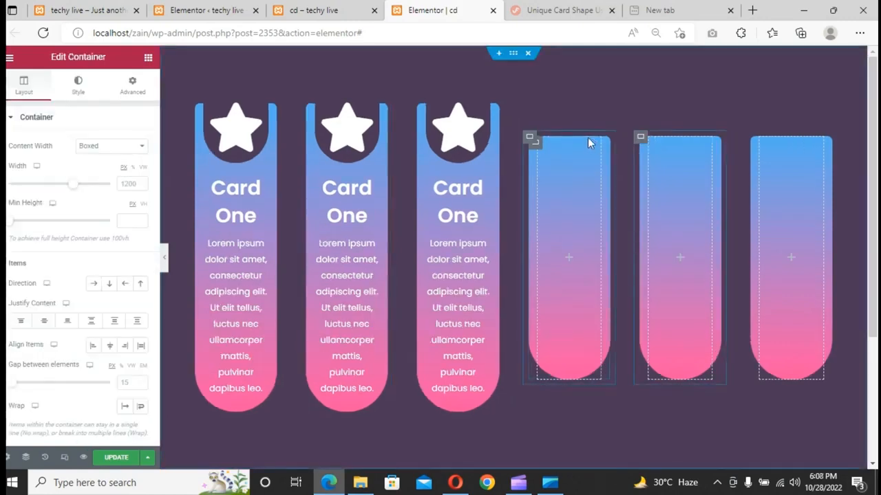
right_click(568, 229)
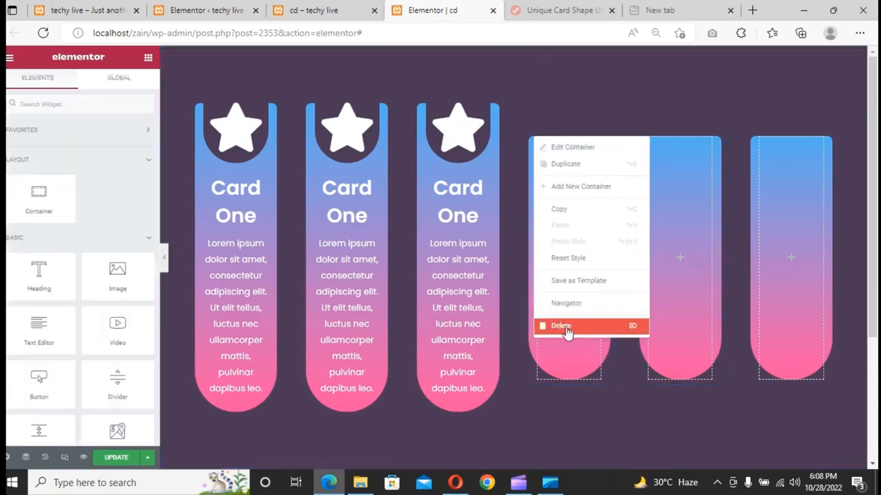
left_click(569, 333)
right_click(596, 139)
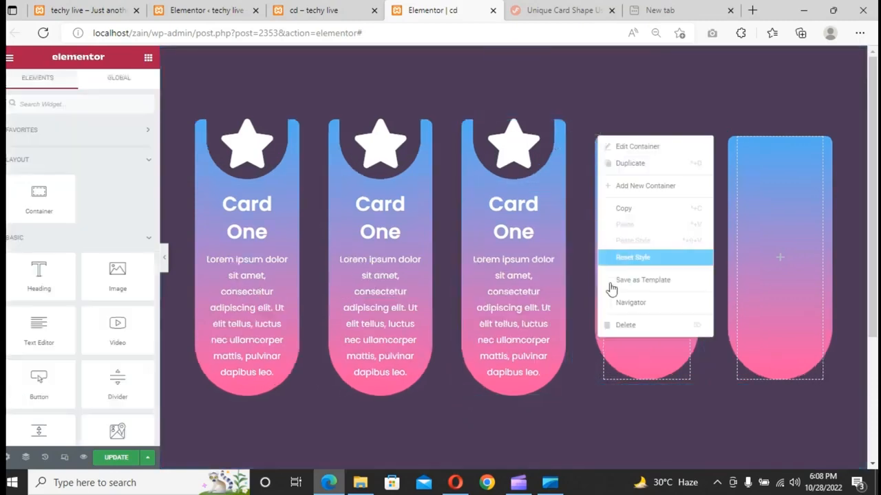
left_click(626, 325)
right_click(695, 140)
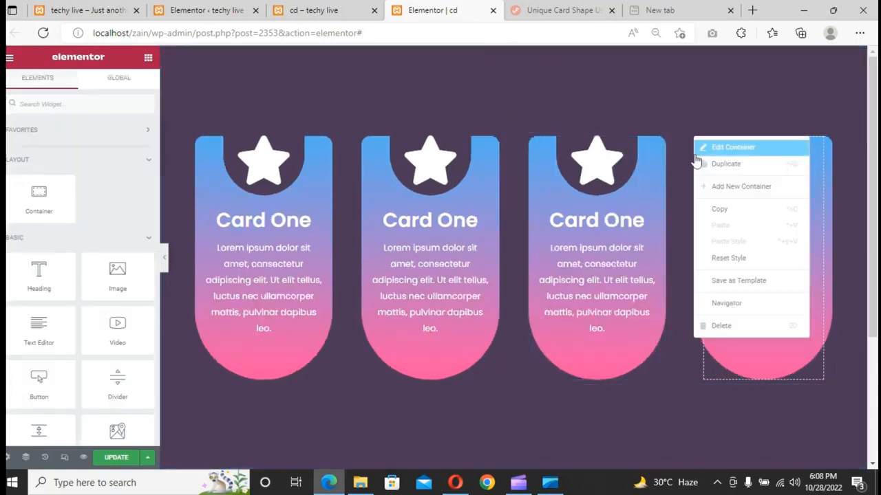
left_click(715, 326)
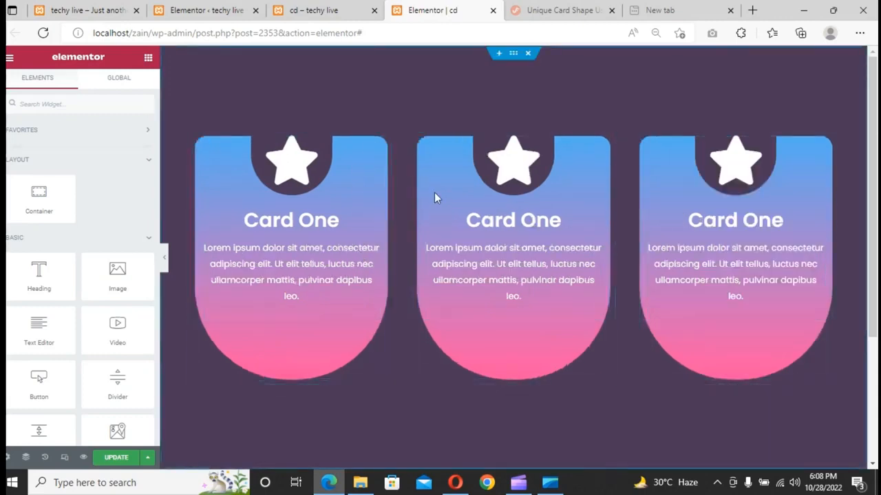
- Open the Navigator and expand the Custom CSS section of the outer row container
right_click(603, 98)
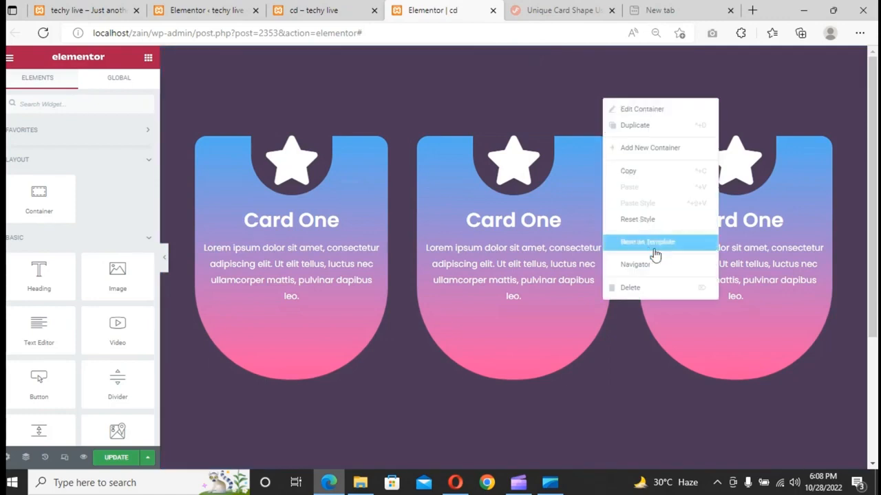
left_click(659, 266)
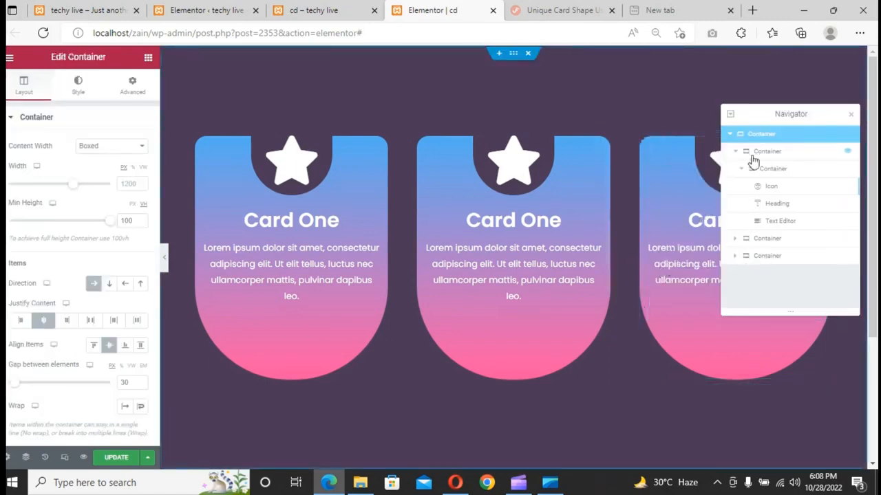
left_click(131, 88)
scroll(88, 265, "down", 3)
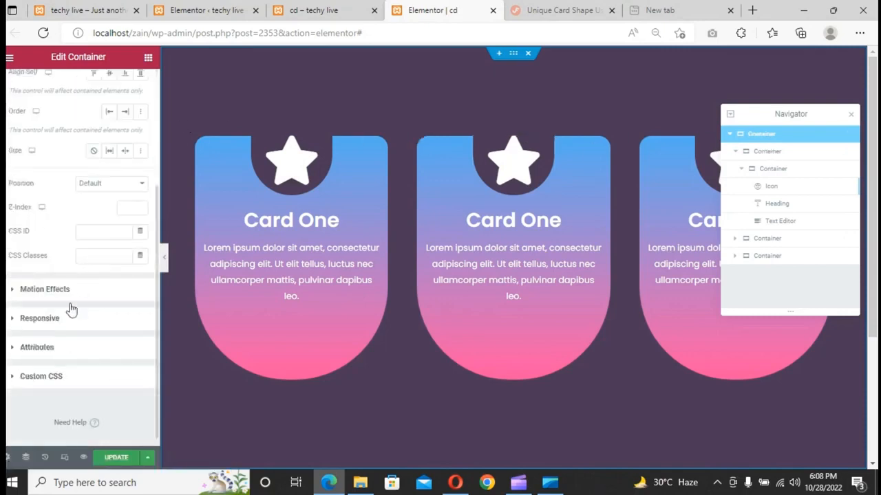
left_click(42, 376)
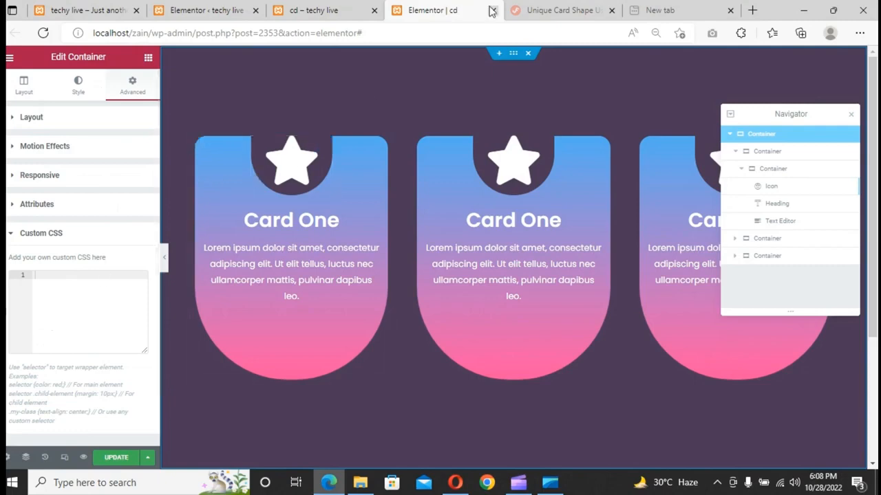
- Switch to the tutorial tab and copy the entire Unique Card Shape CSS code block
left_click(524, 19)
scroll(357, 174, "down", 10)
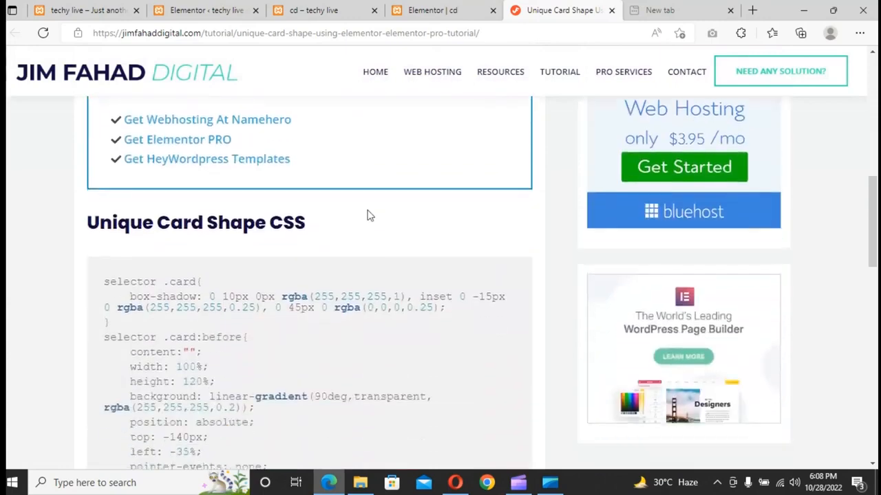
left_click_drag(116, 154, 252, 388)
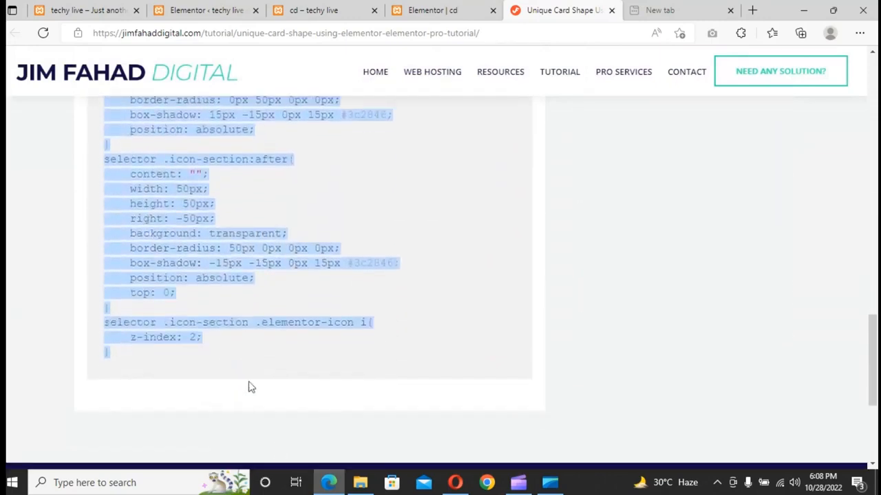
right_click(245, 278)
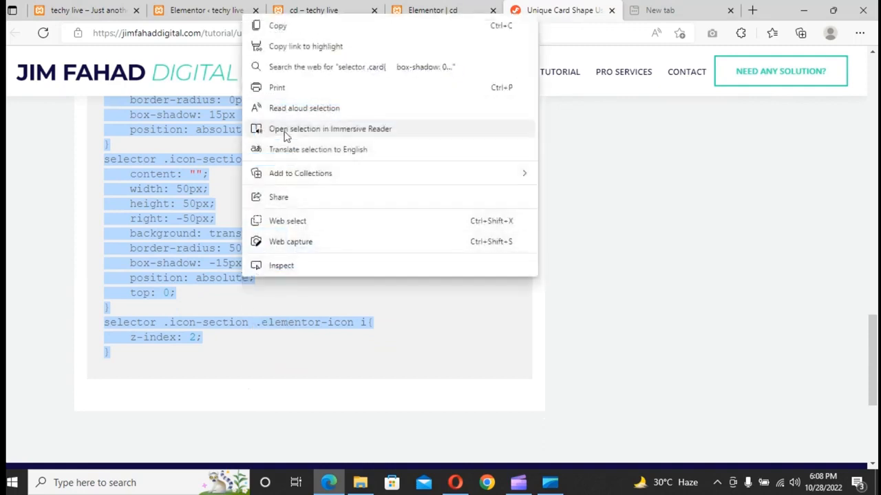
left_click(302, 31)
- Paste the copied CSS into the outer container's Custom CSS box
left_click(432, 9)
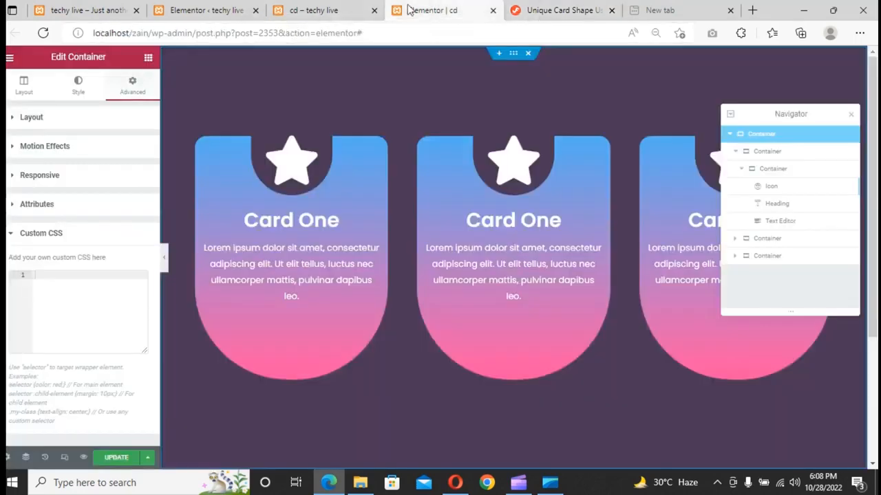
right_click(55, 284)
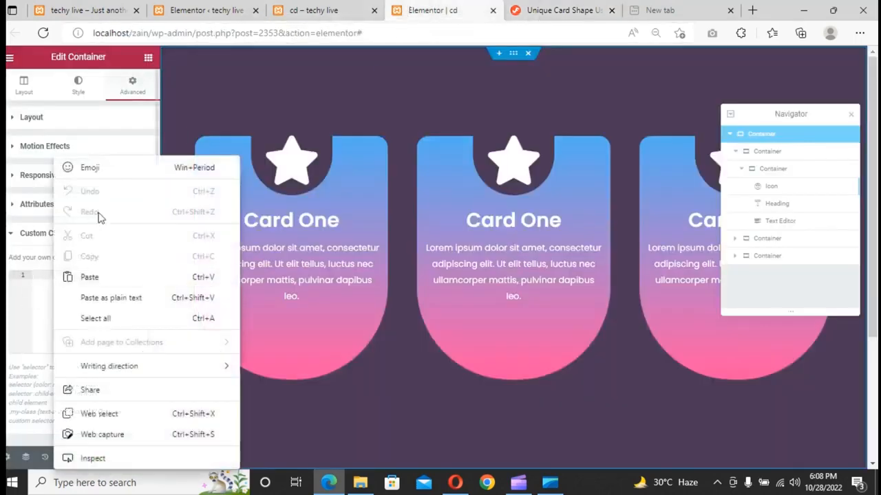
left_click(105, 278)
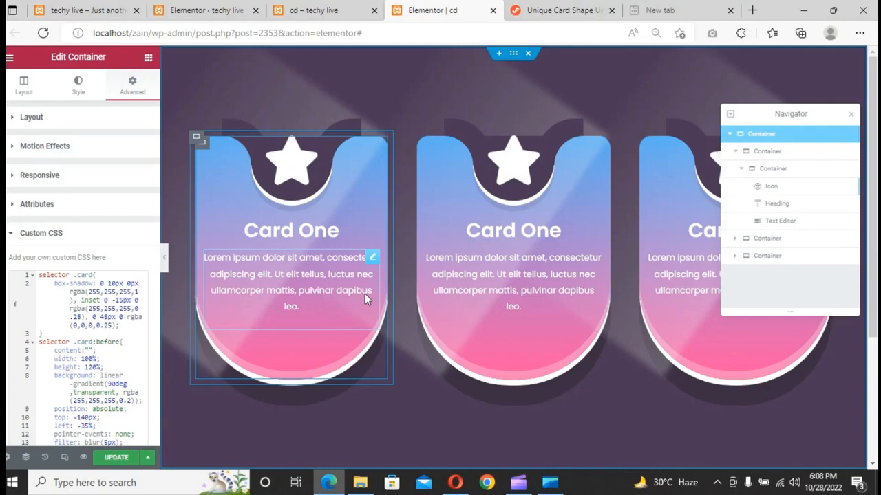
- Set the first card container's overflow to Hidden
left_click(761, 153)
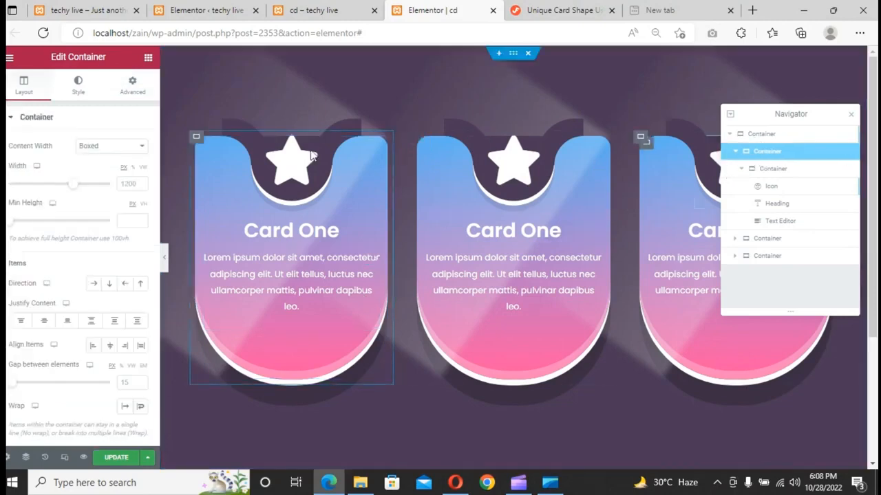
scroll(88, 260, "down", 3)
left_click(84, 372)
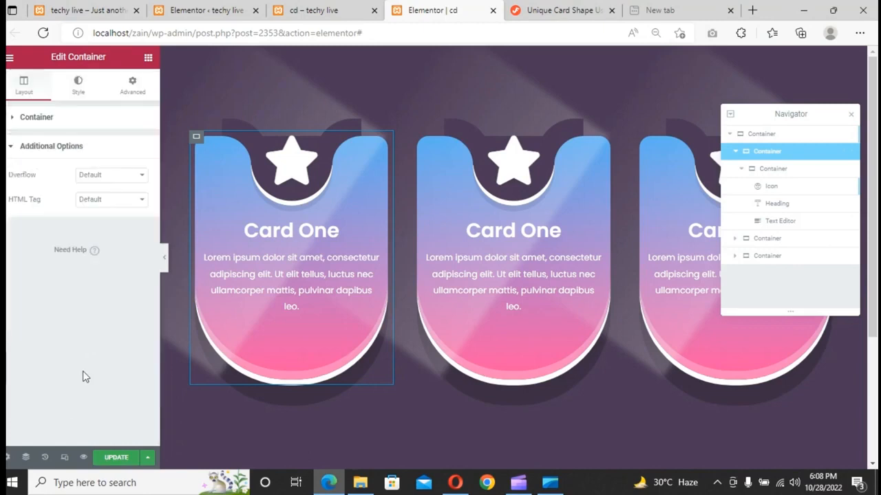
left_click(121, 174)
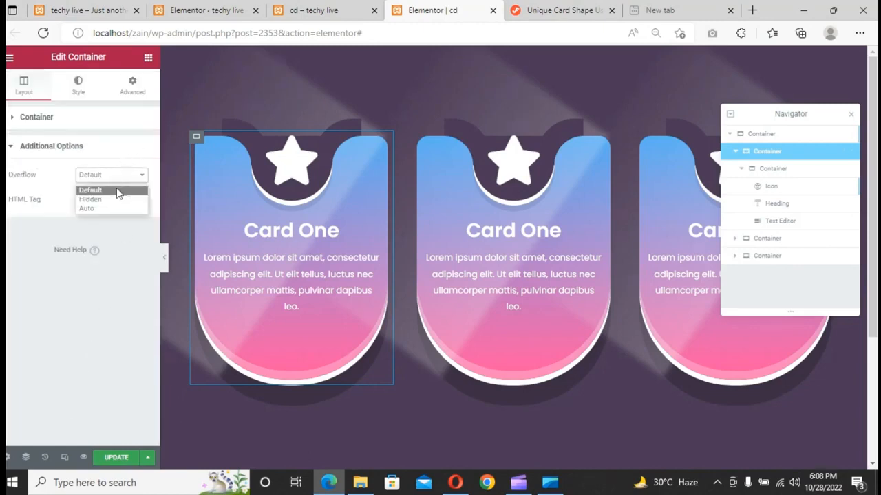
left_click(117, 199)
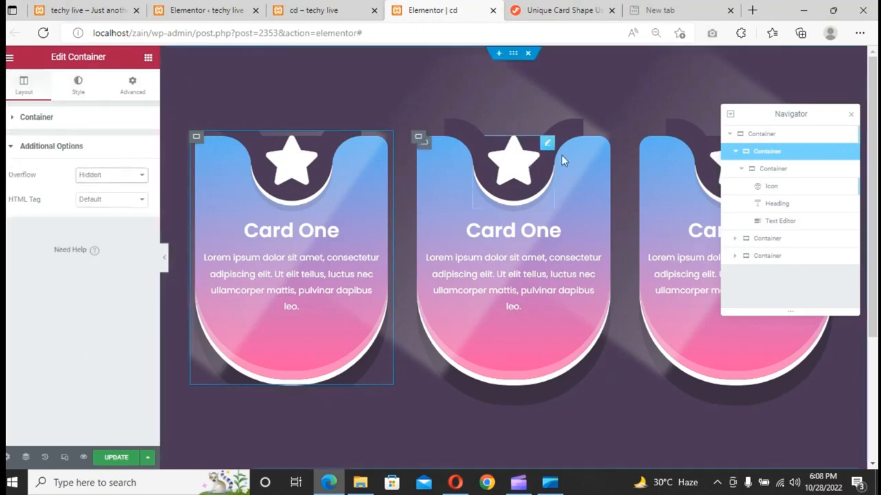